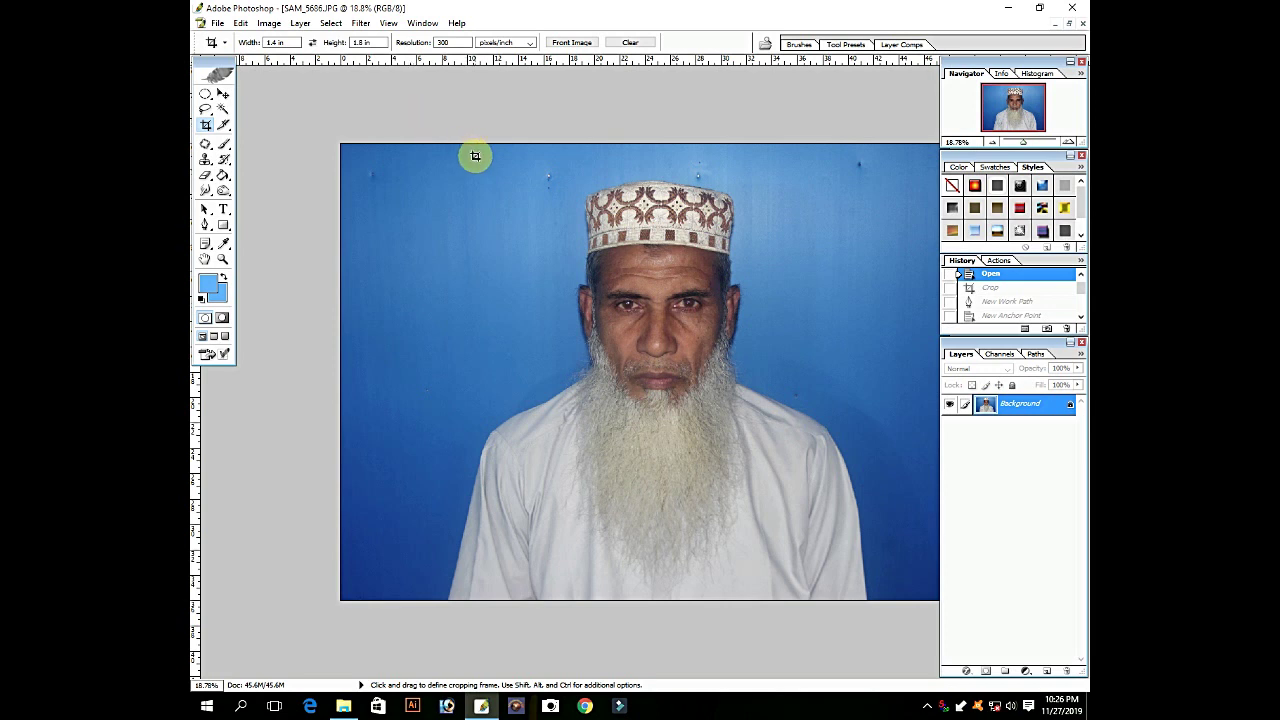
Crop the photo to a 1.4 × 1.8 in portrait at 300 pixels/inch, framing the man's head, beard and shoulders.
{"action": "left_click_drag", "start_coordinate": [504, 145], "coordinate": [909, 557]}
{"action": "left_click_drag", "start_coordinate": [739, 503], "coordinate": [737, 505]}
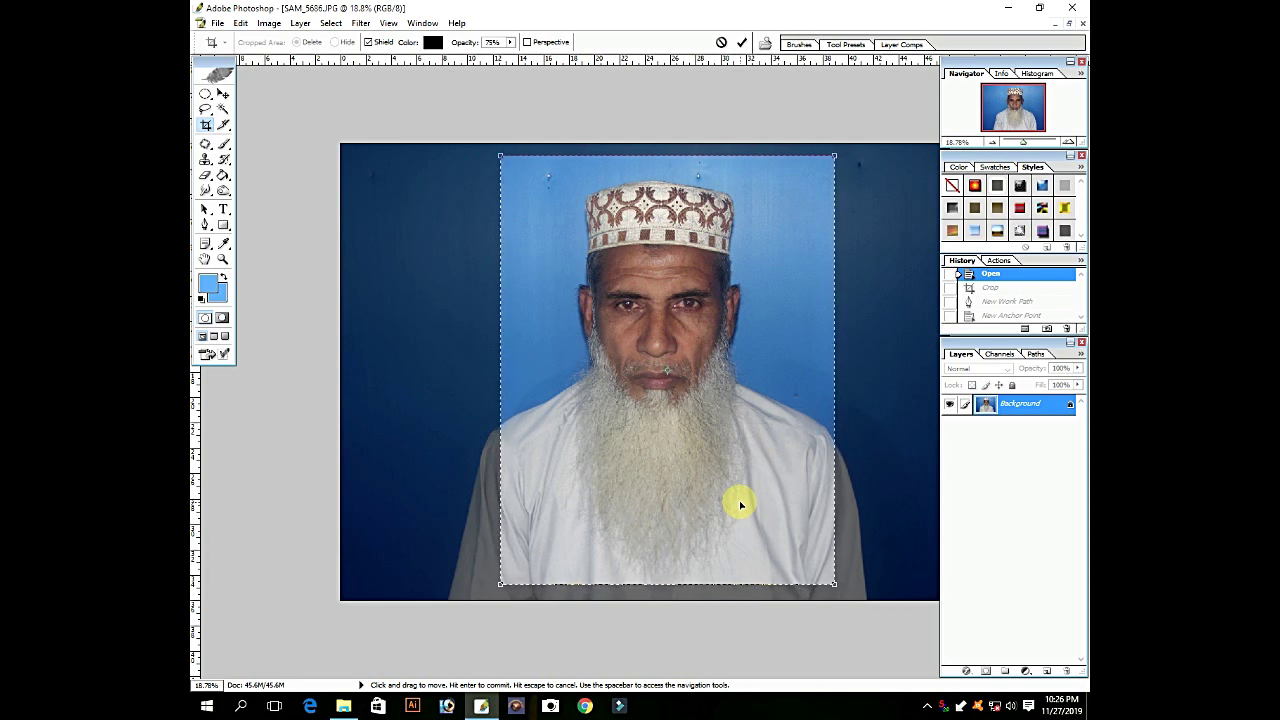
{"action": "left_click_drag", "start_coordinate": [694, 436], "coordinate": [686, 438]}
{"action": "key", "text": "Return"}
Examine the cropped portrait's face and beard edges up close.
{"action": "left_click", "coordinate": [663, 417], "text": "ctrl"}
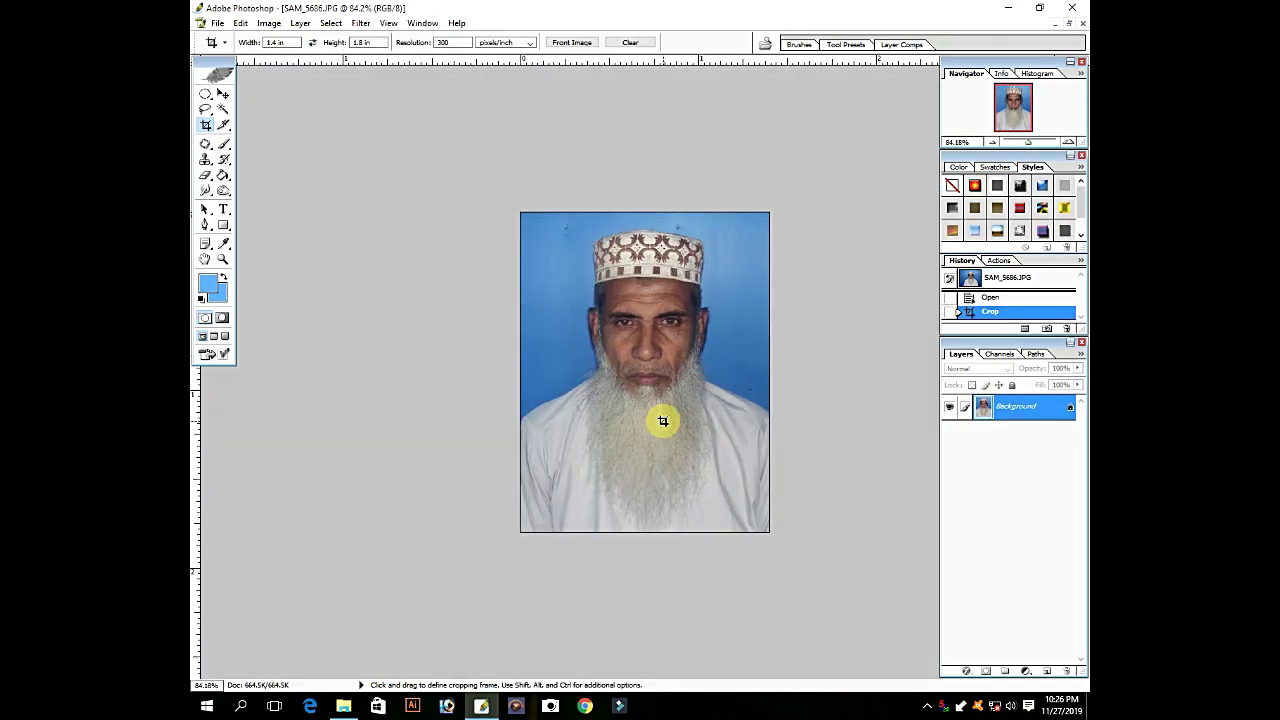
{"action": "left_click", "coordinate": [649, 371], "text": "ctrl"}
{"action": "left_click", "coordinate": [649, 371], "text": "ctrl"}
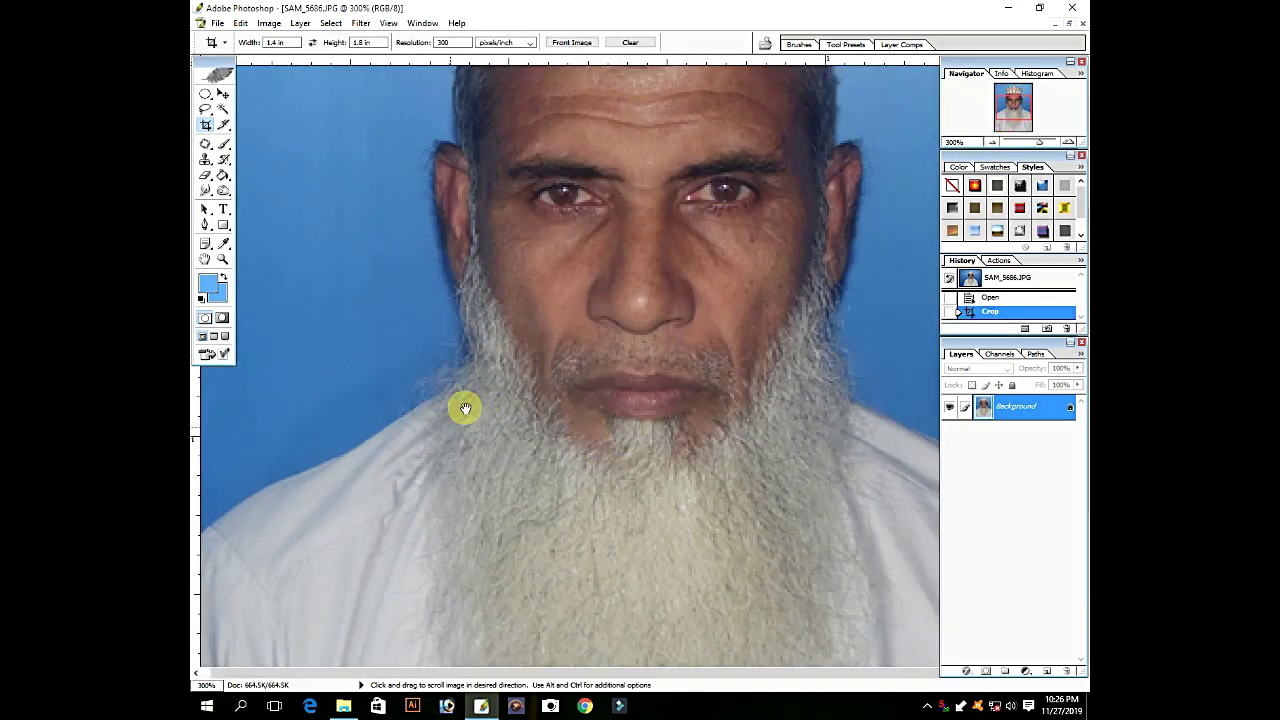
{"action": "left_click_drag", "start_coordinate": [463, 409], "coordinate": [491, 406]}
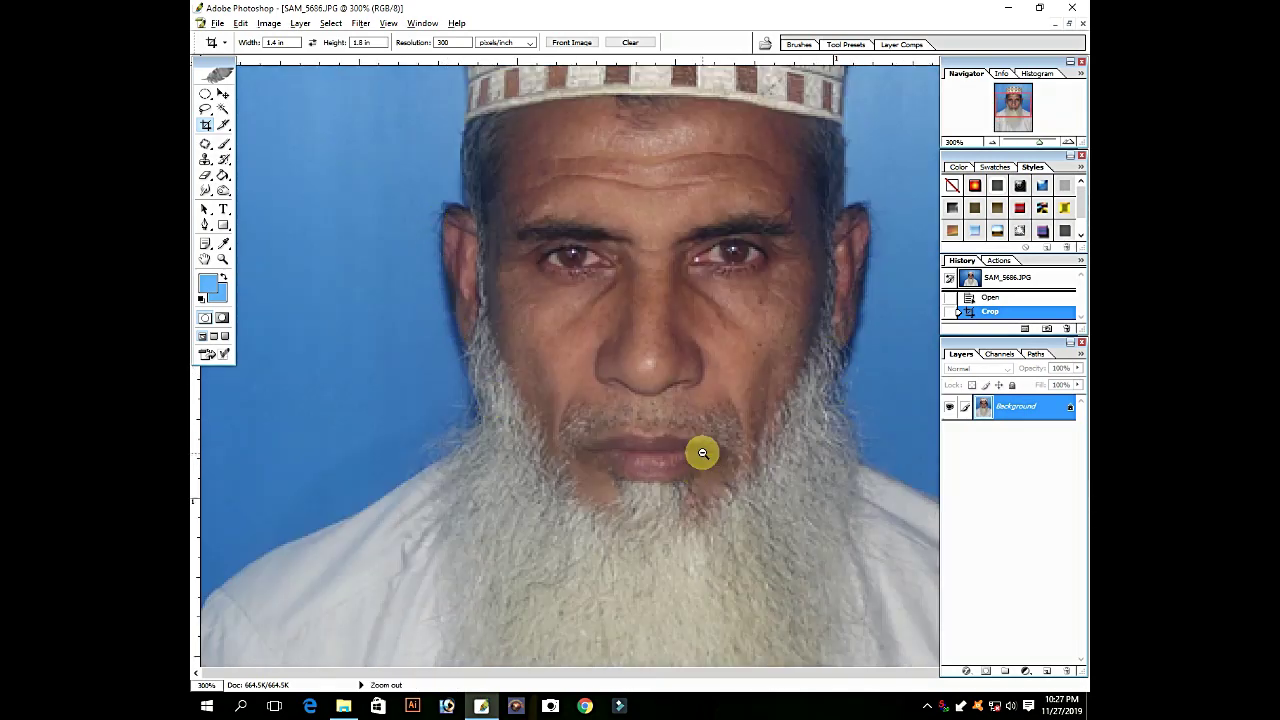
{"action": "left_click", "coordinate": [652, 403], "text": "alt"}
{"action": "left_click", "coordinate": [652, 403], "text": "alt"}
{"action": "key", "text": "ctrl+0"}
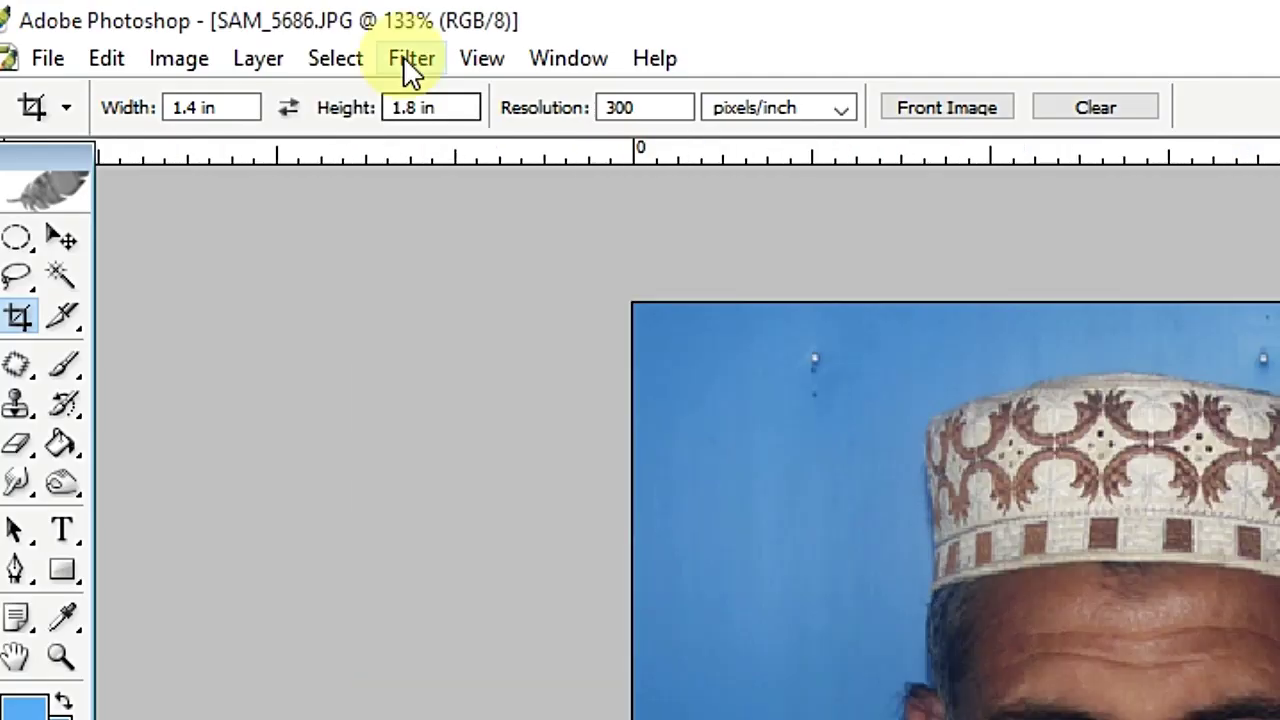
Open the Extract filter for the cropped portrait, with the head and shoulders enlarged in its preview.
{"action": "left_click", "coordinate": [360, 23]}
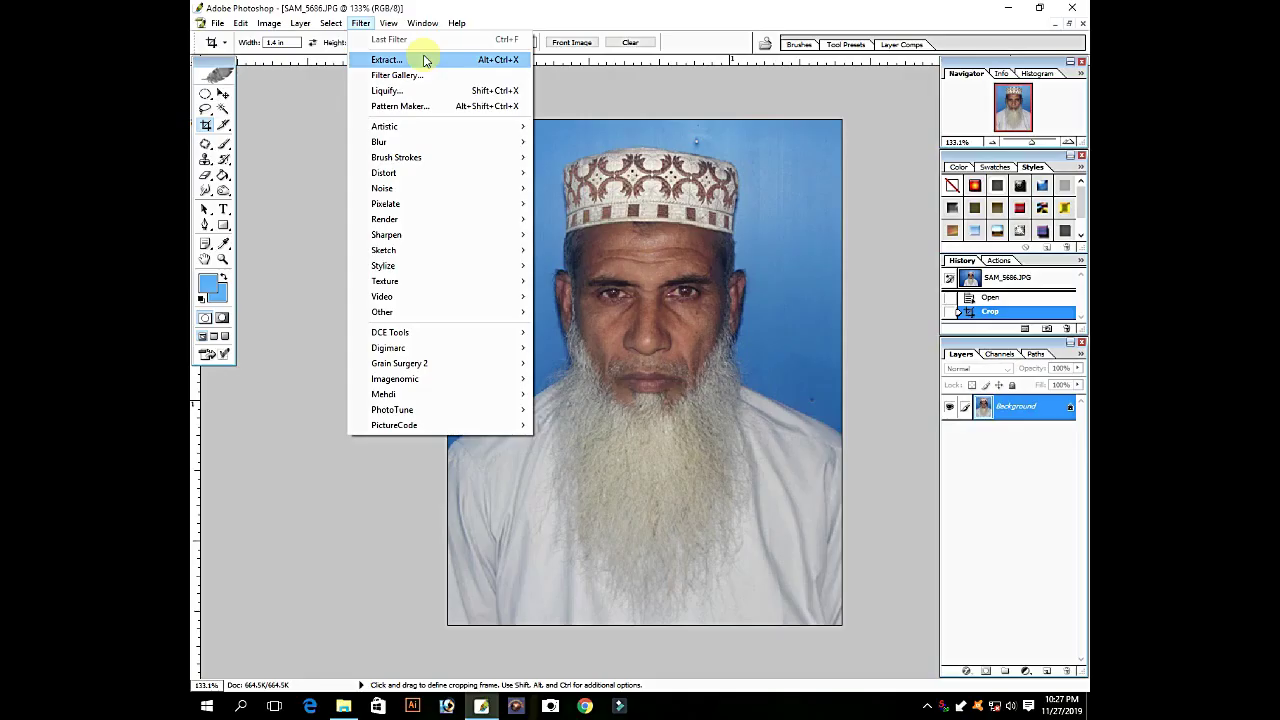
{"action": "left_click", "coordinate": [315, 105]}
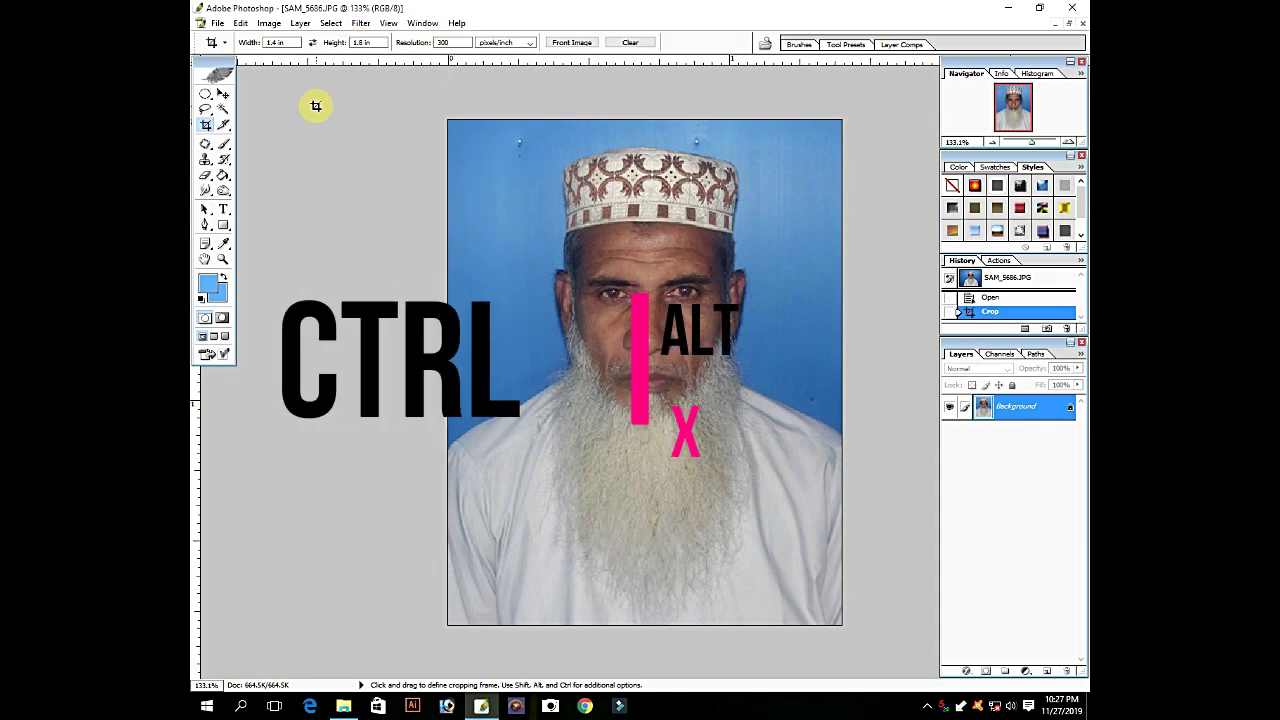
{"action": "key", "text": "ctrl+alt+x"}
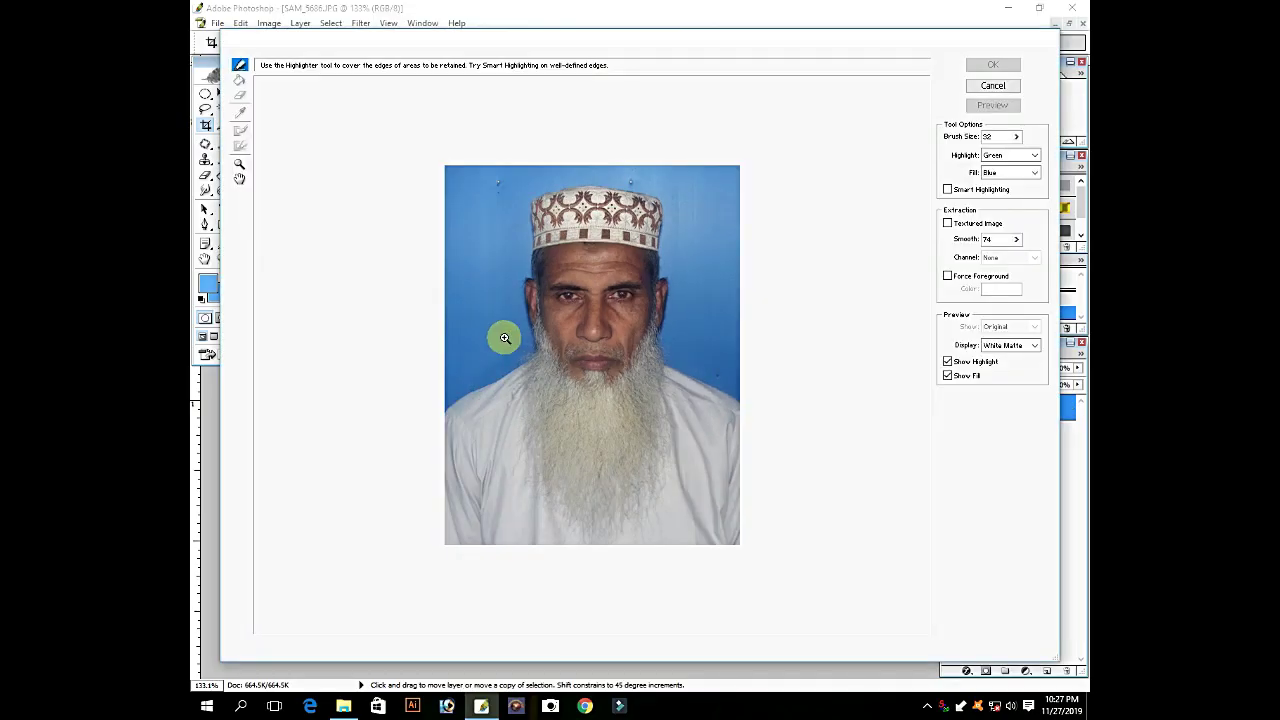
{"action": "key", "text": "ctrl+plus"}
{"action": "scroll", "coordinate": [334, 443], "scroll_direction": "down", "scroll_amount": 1}
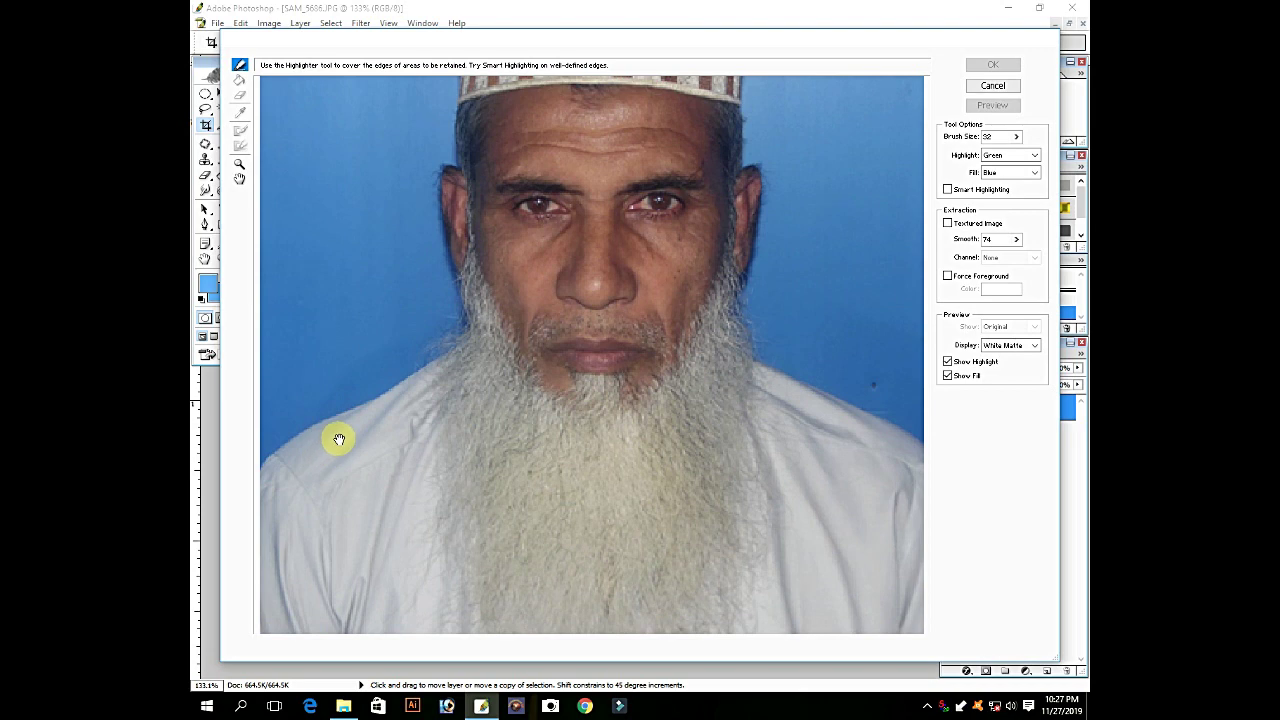
{"action": "left_click", "coordinate": [349, 424], "text": "alt"}
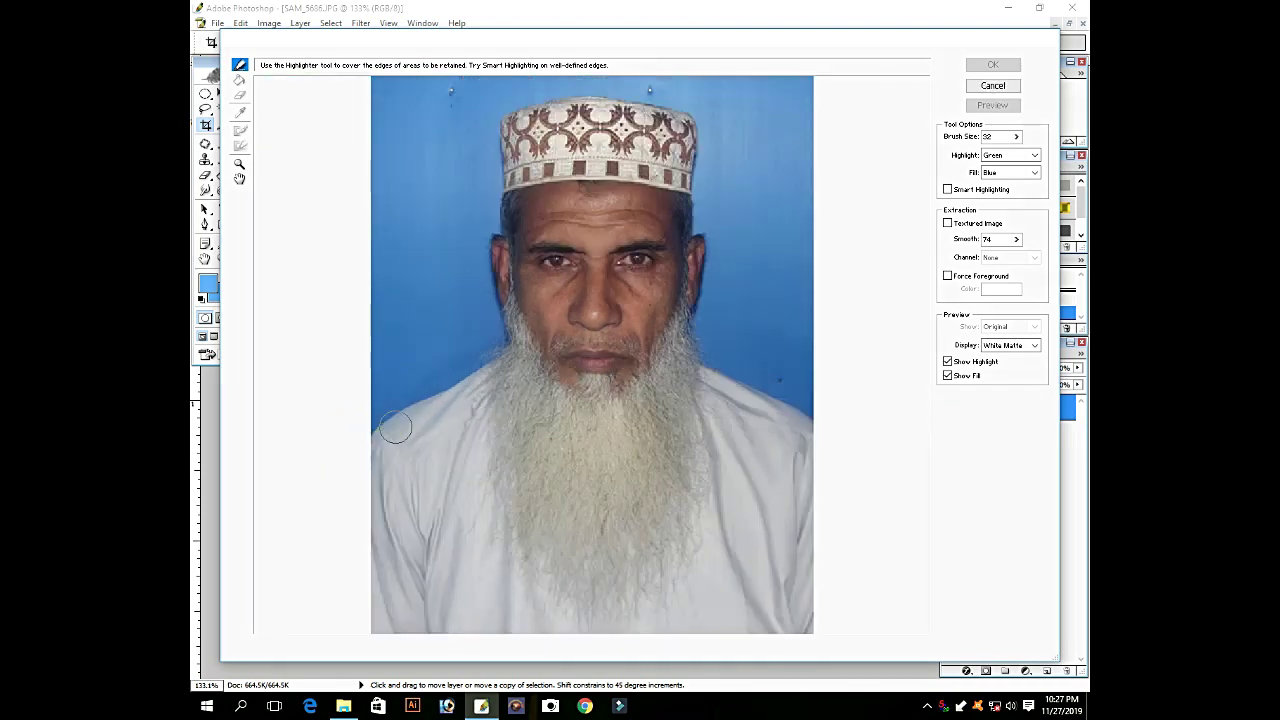
Set the Extract edge highlighter's brush size to 16.
{"action": "key", "text": "bracketleft"}
{"action": "key", "text": "bracketleft"}
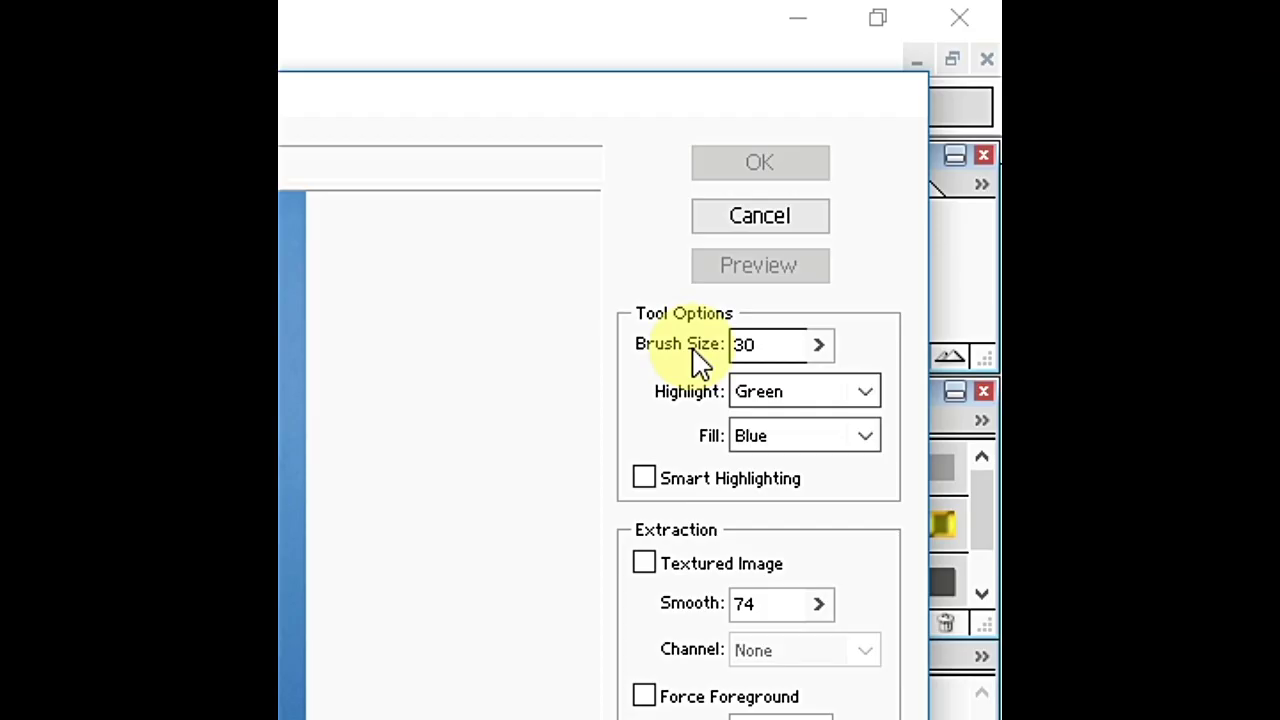
{"action": "left_click", "coordinate": [1015, 136]}
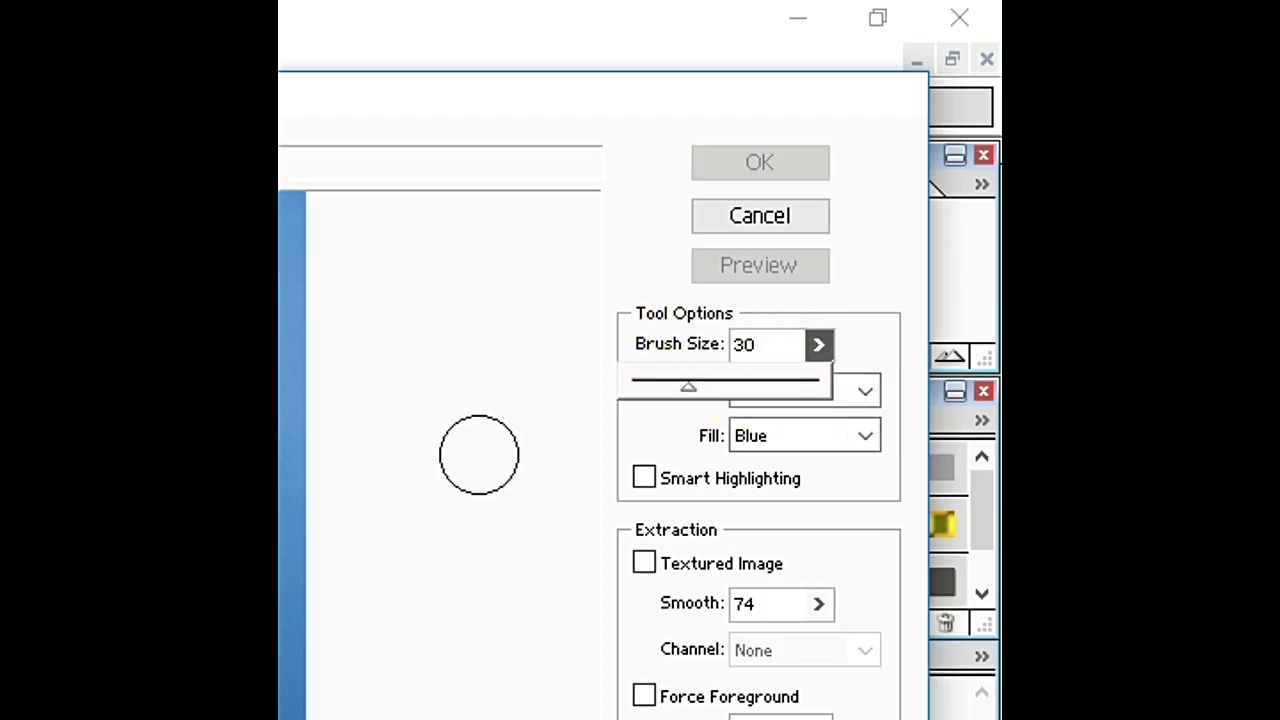
{"action": "key", "text": "bracketleft"}
{"action": "key", "text": "bracketleft"}
{"action": "key", "text": "bracketleft"}
{"action": "key", "text": "bracketleft"}
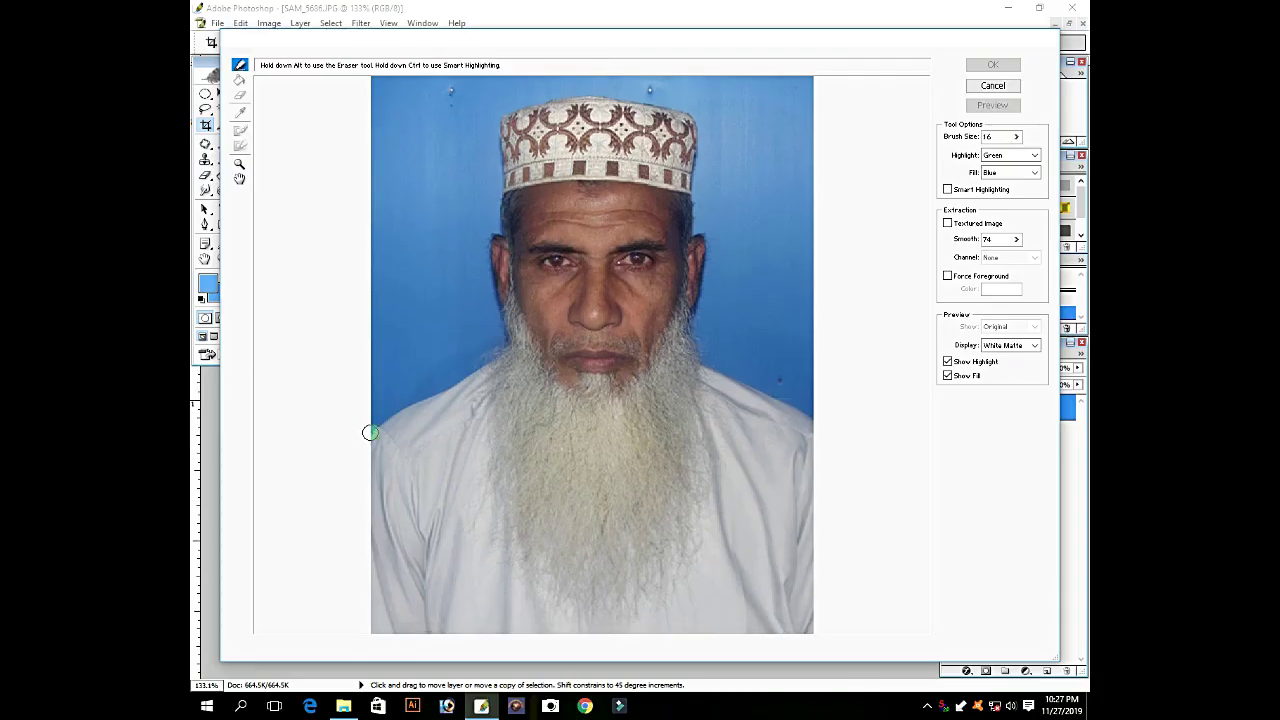
Highlight the man's outline in green from one shoulder, around the neck, ears and cap, to the other shoulder.
{"action": "mouse_move", "coordinate": [378, 421]}
{"action": "left_mouse_down"}
{"action": "mouse_move", "coordinate": [486, 365]}
{"action": "mouse_move", "coordinate": [500, 334]}
{"action": "mouse_move", "coordinate": [484, 243]}
{"action": "mouse_move", "coordinate": [509, 99]}
{"action": "mouse_move", "coordinate": [596, 88]}
{"action": "mouse_move", "coordinate": [677, 103]}
{"action": "left_mouse_up"}
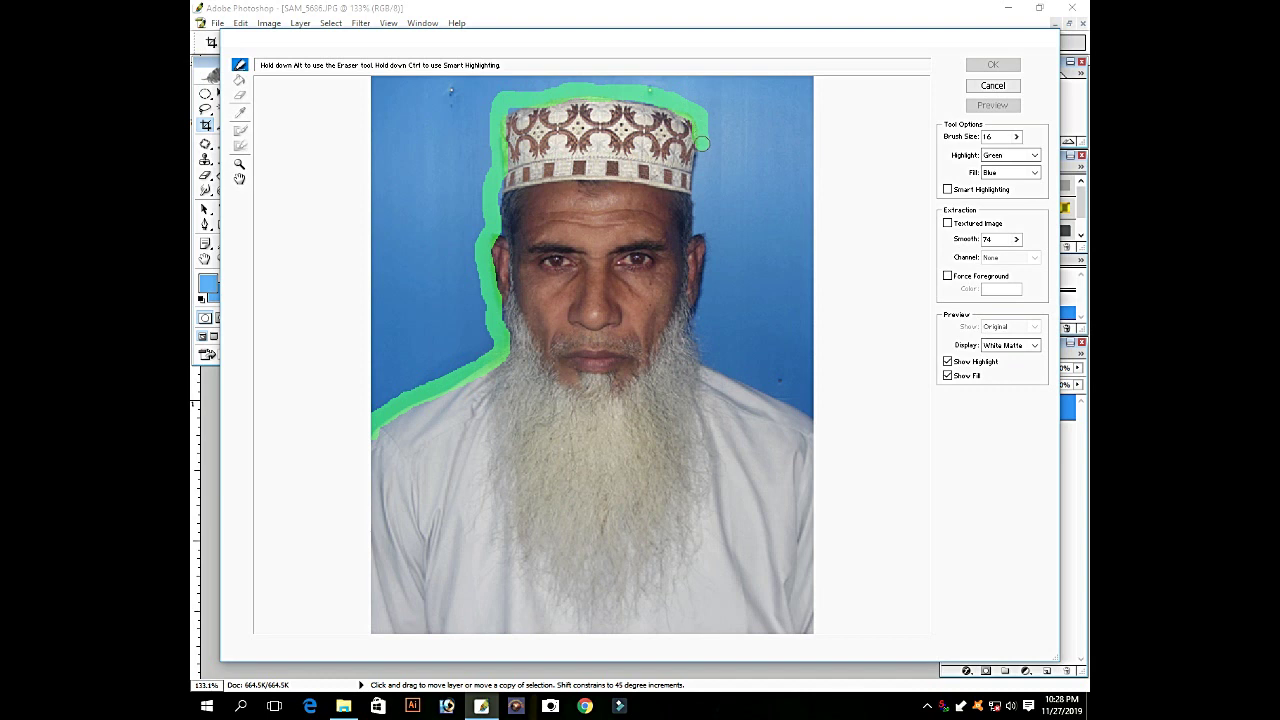
{"action": "left_click_drag", "start_coordinate": [702, 144], "coordinate": [696, 188]}
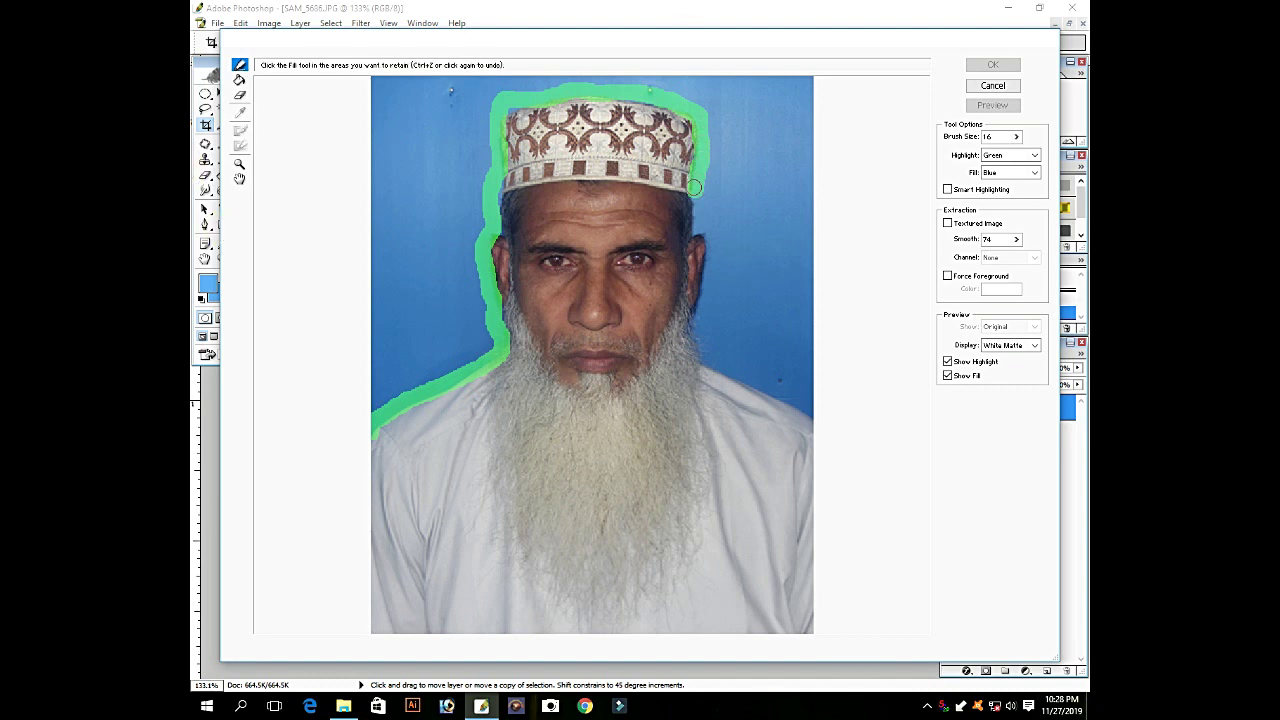
{"action": "left_click_drag", "start_coordinate": [694, 187], "coordinate": [693, 203]}
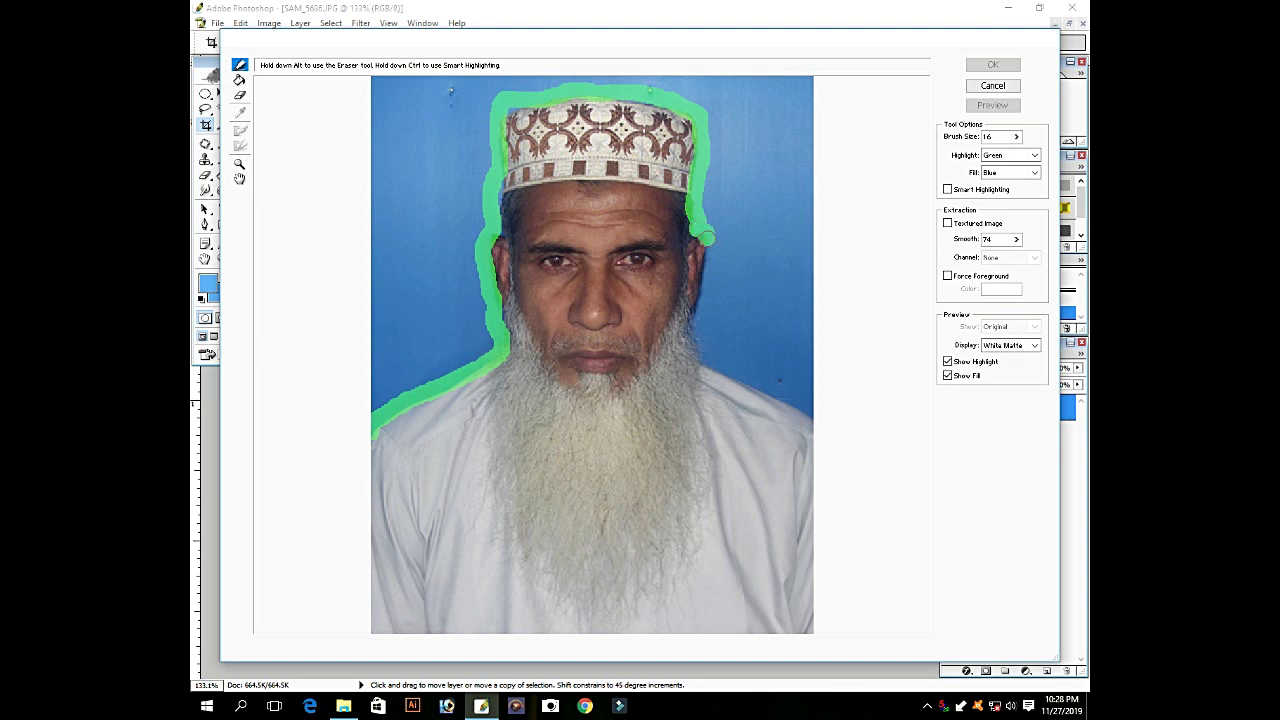
{"action": "mouse_move", "coordinate": [711, 256]}
{"action": "left_mouse_down"}
{"action": "mouse_move", "coordinate": [702, 356]}
{"action": "mouse_move", "coordinate": [822, 424]}
{"action": "left_mouse_up"}
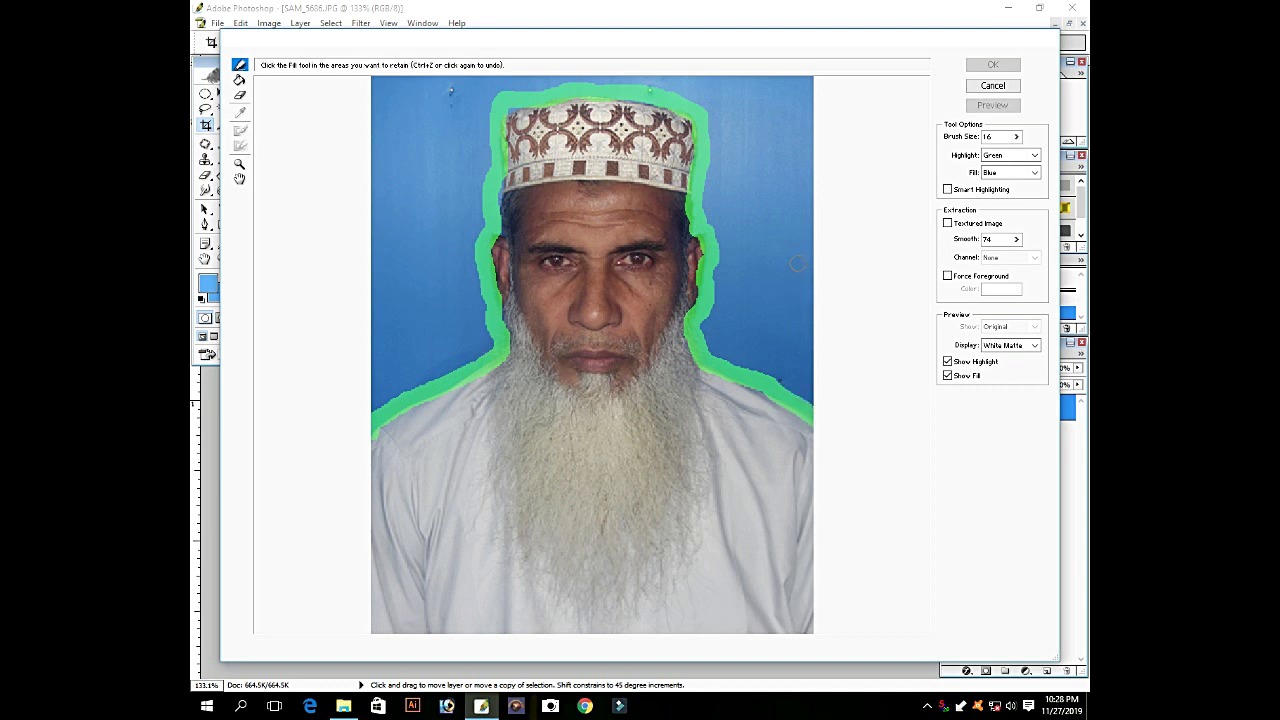
Fill the area inside the highlighted outline as the part to keep and apply the extraction.
{"action": "left_click", "coordinate": [239, 84]}
{"action": "left_click_drag", "start_coordinate": [700, 42], "coordinate": [720, 38]}
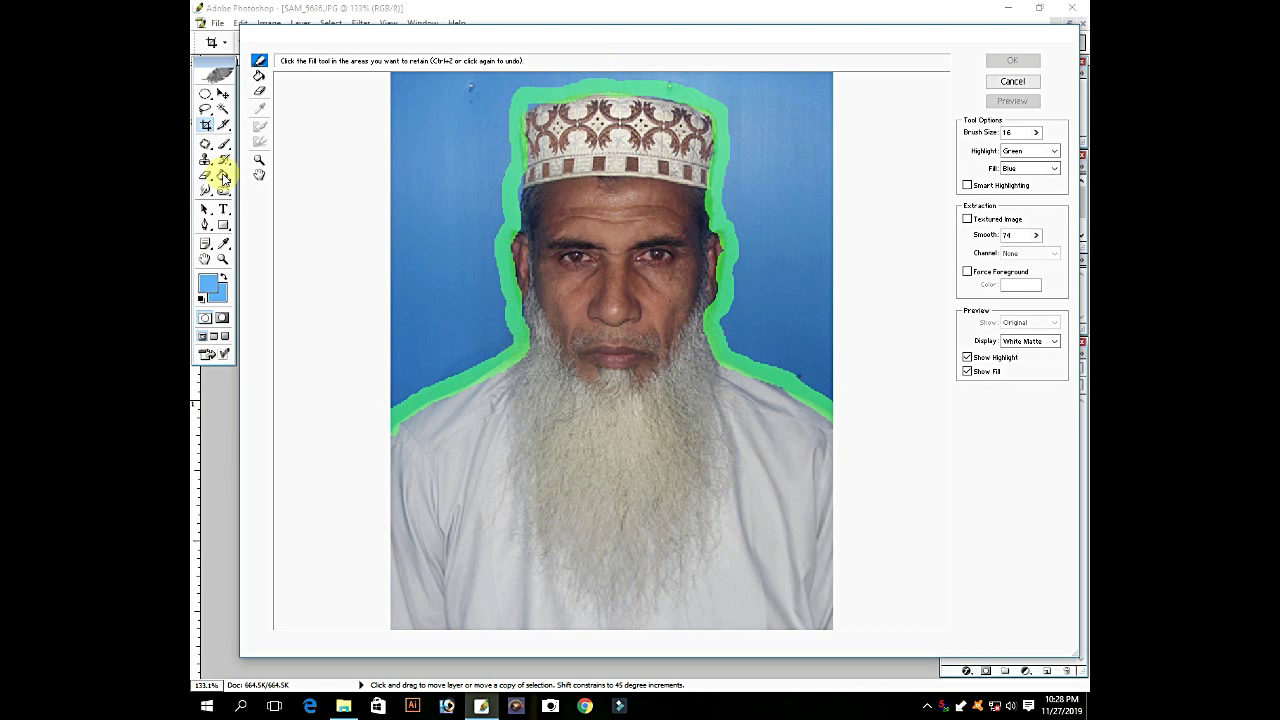
{"action": "left_click", "coordinate": [258, 77]}
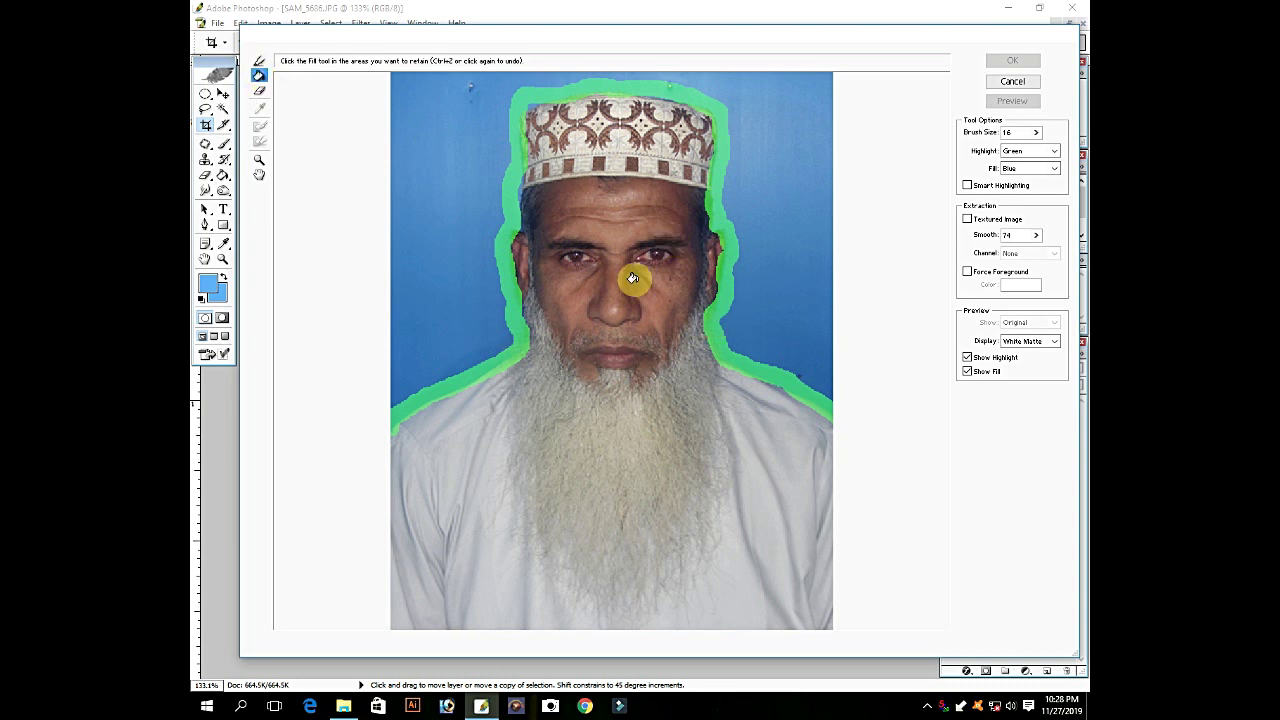
{"action": "left_click", "coordinate": [567, 295]}
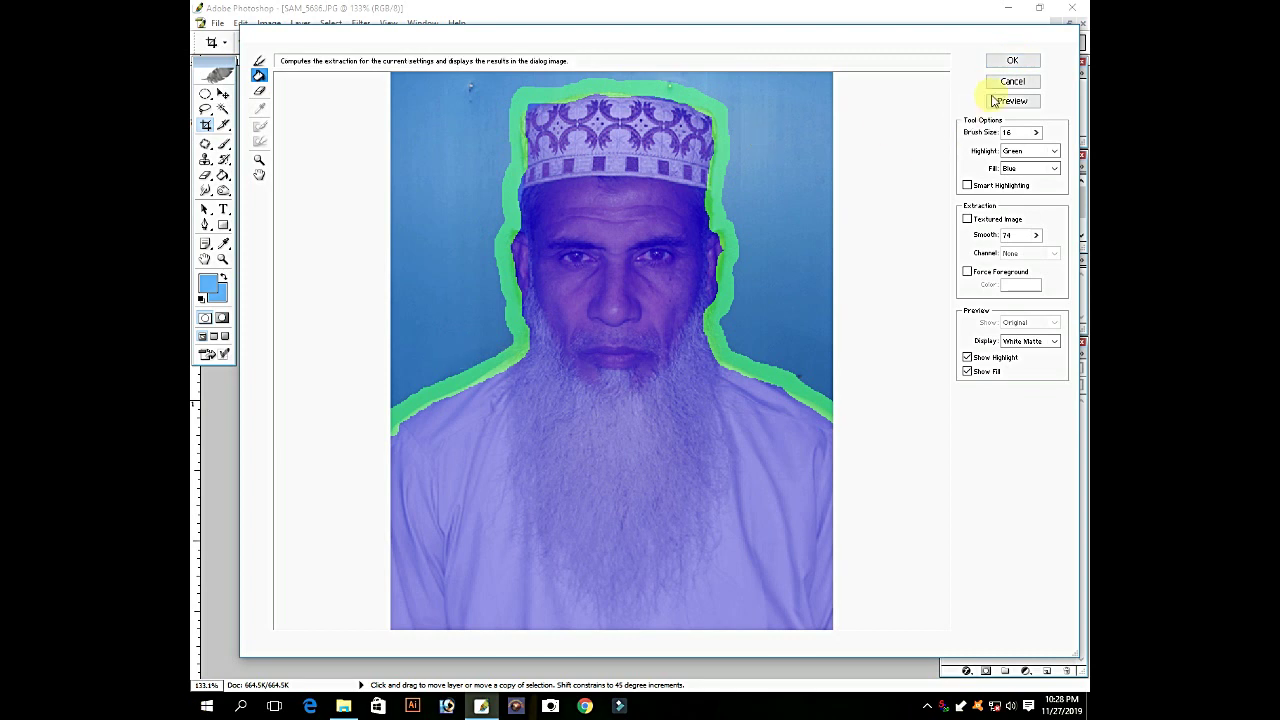
{"action": "left_click", "coordinate": [1012, 62]}
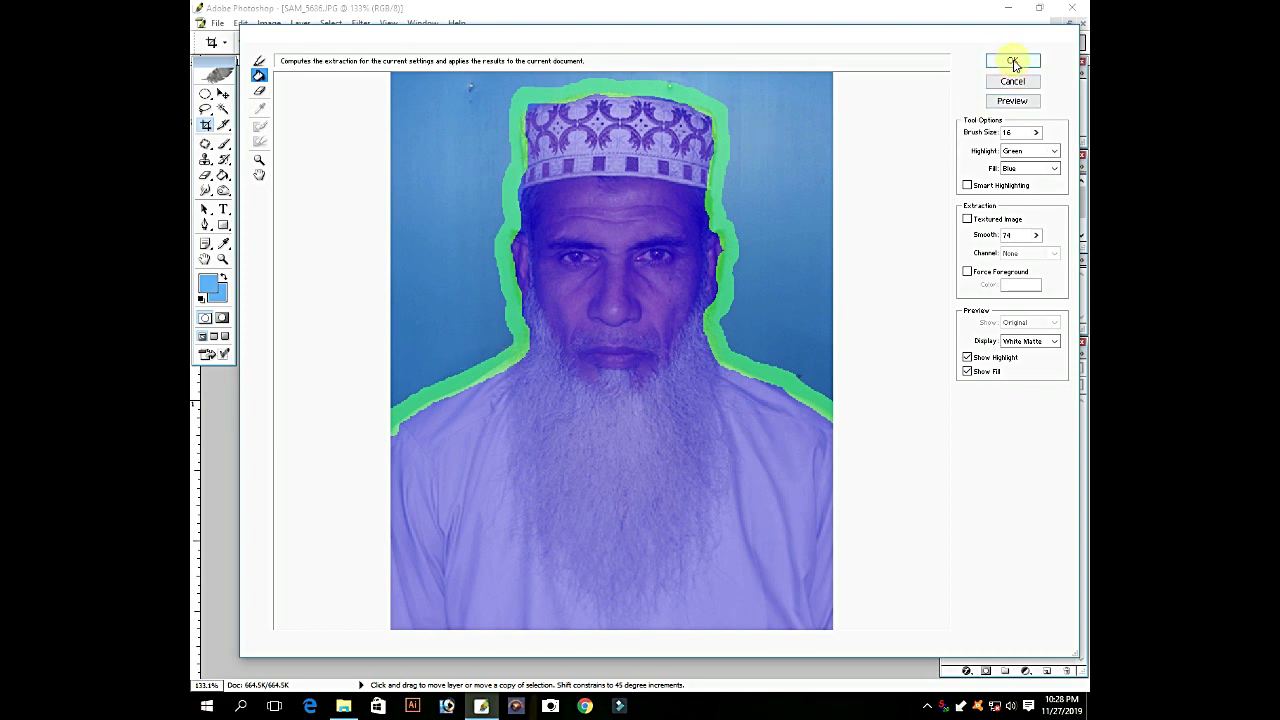
{"action": "left_click", "coordinate": [1014, 62]}
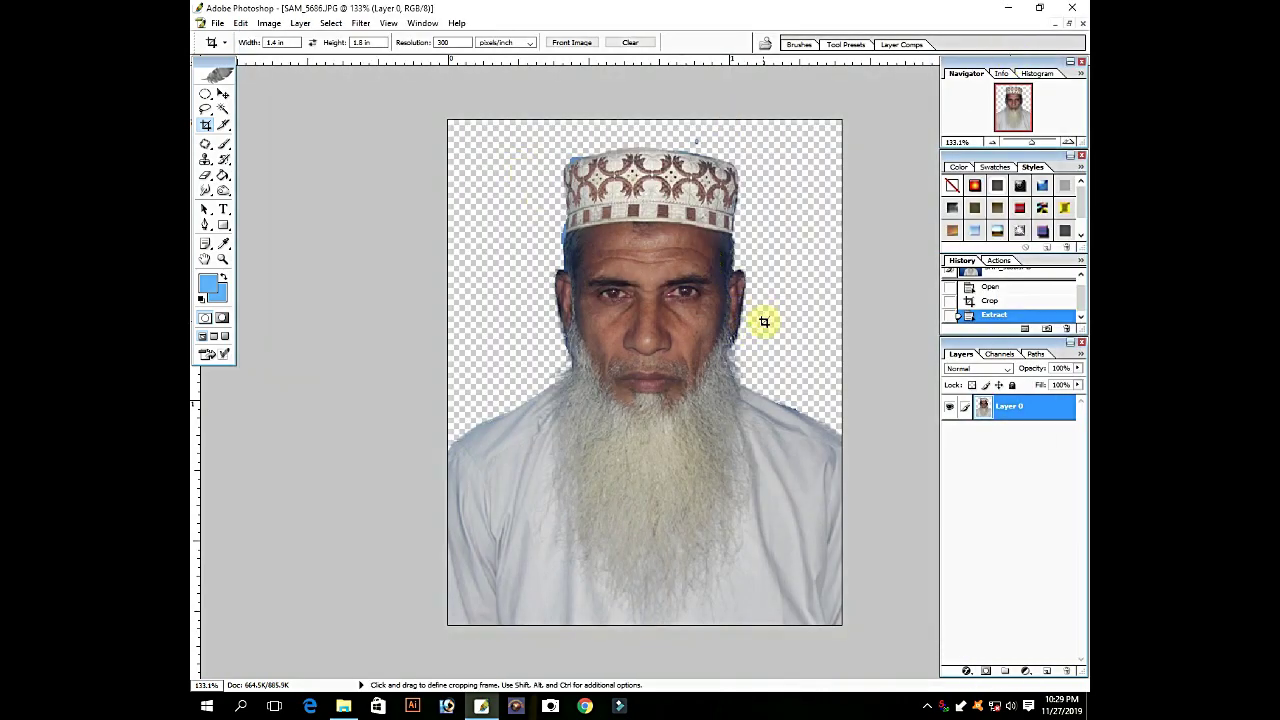
Check the extracted portrait's cut-out edges and add a new empty layer above it.
{"action": "scroll", "coordinate": [518, 418], "scroll_direction": "up", "scroll_amount": 1}
{"action": "scroll", "coordinate": [518, 418], "scroll_direction": "up", "scroll_amount": 4}
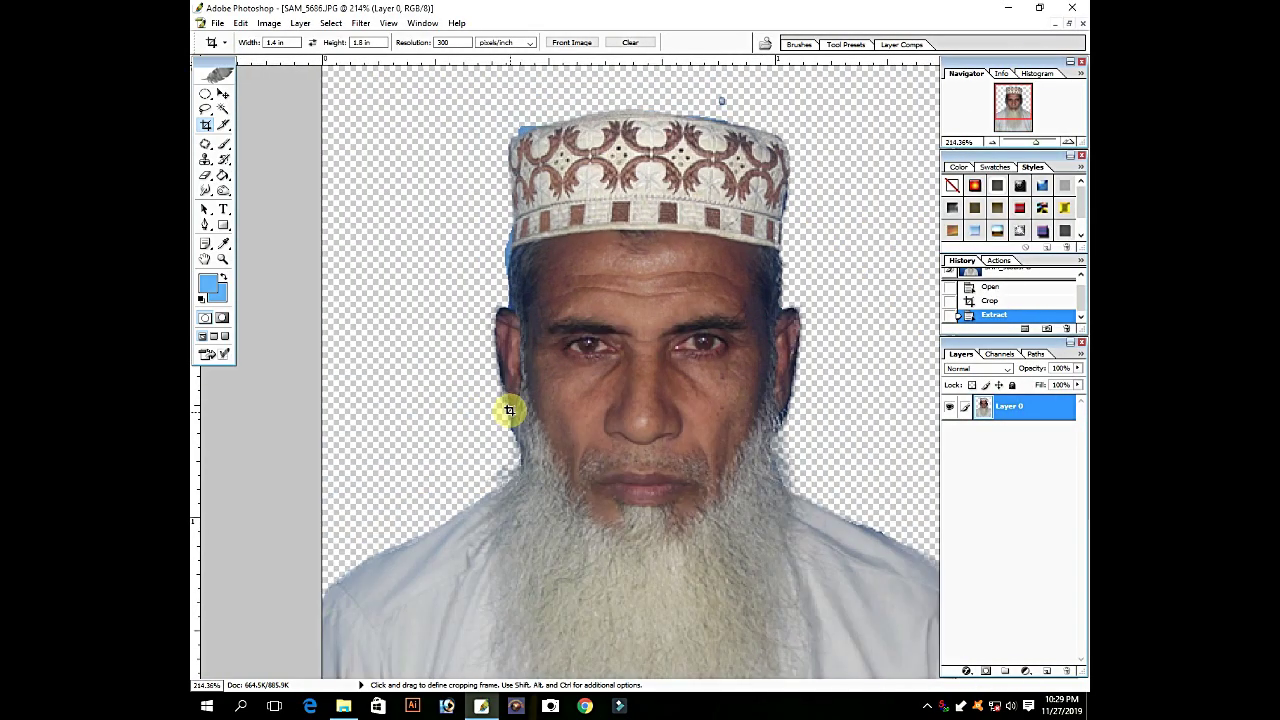
{"action": "left_click", "coordinate": [680, 395], "text": "ctrl+alt"}
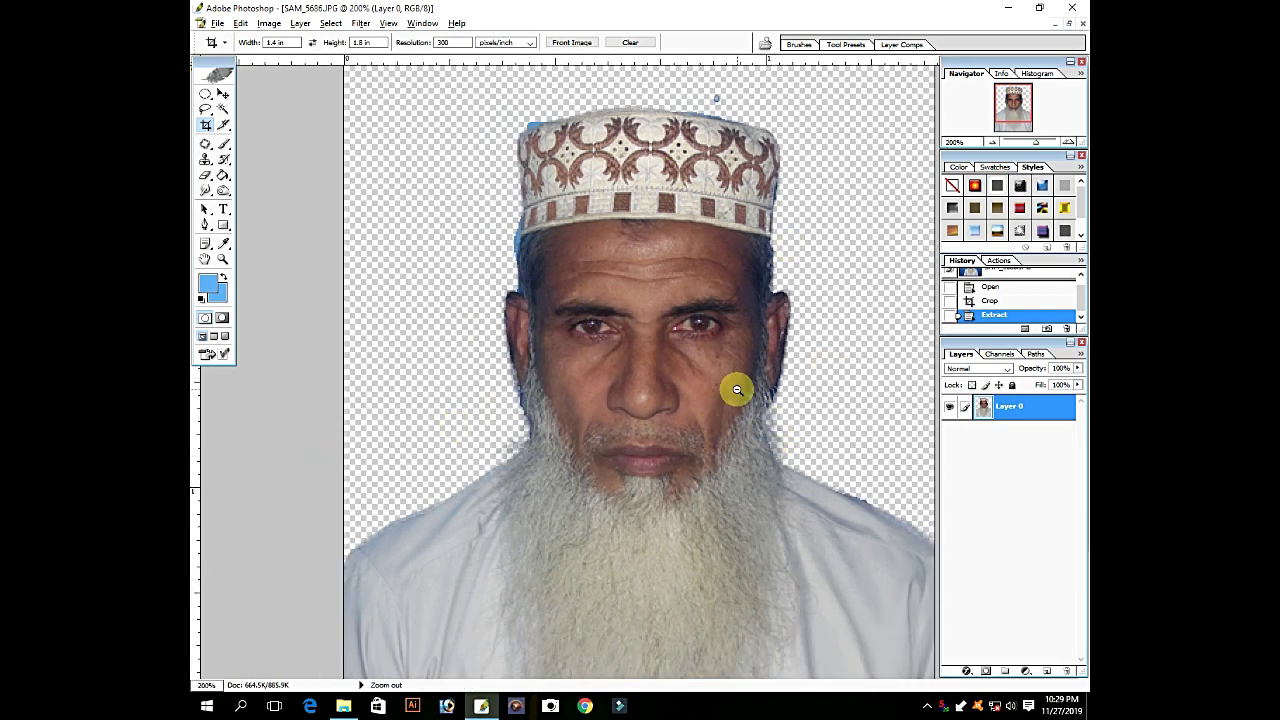
{"action": "scroll", "coordinate": [736, 390], "scroll_direction": "down", "scroll_amount": 5}
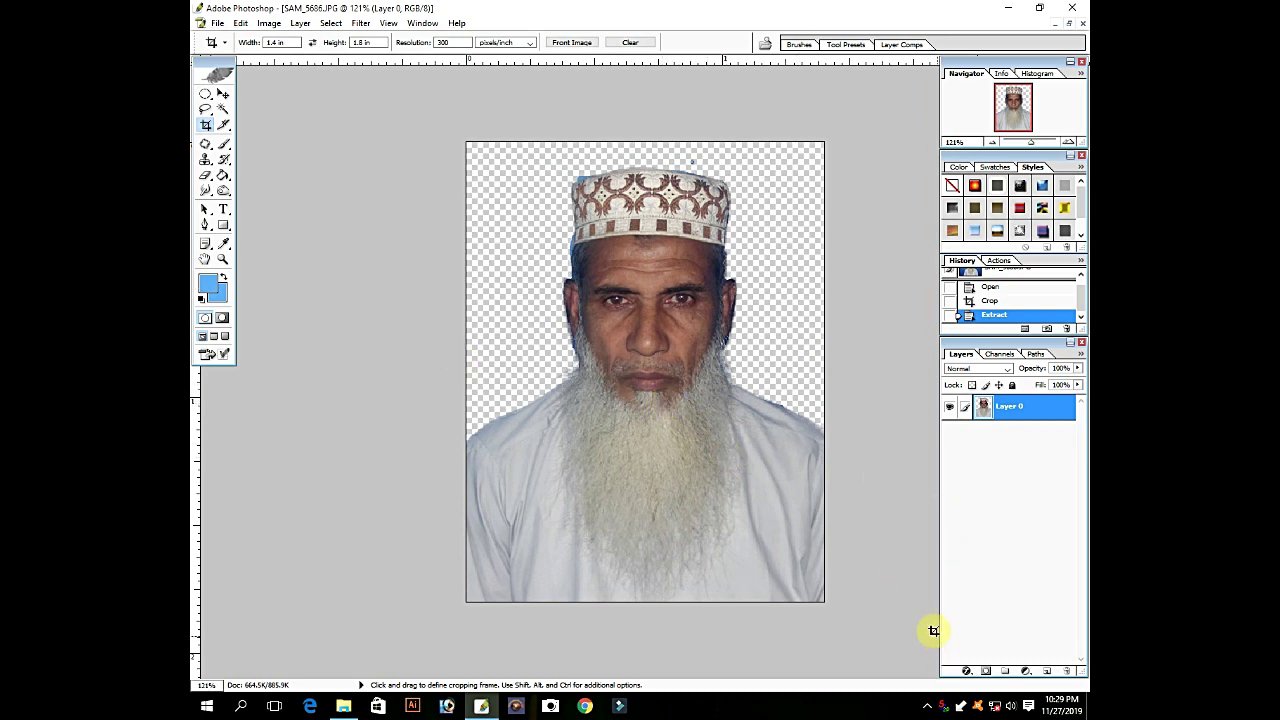
{"action": "left_click", "coordinate": [1046, 673]}
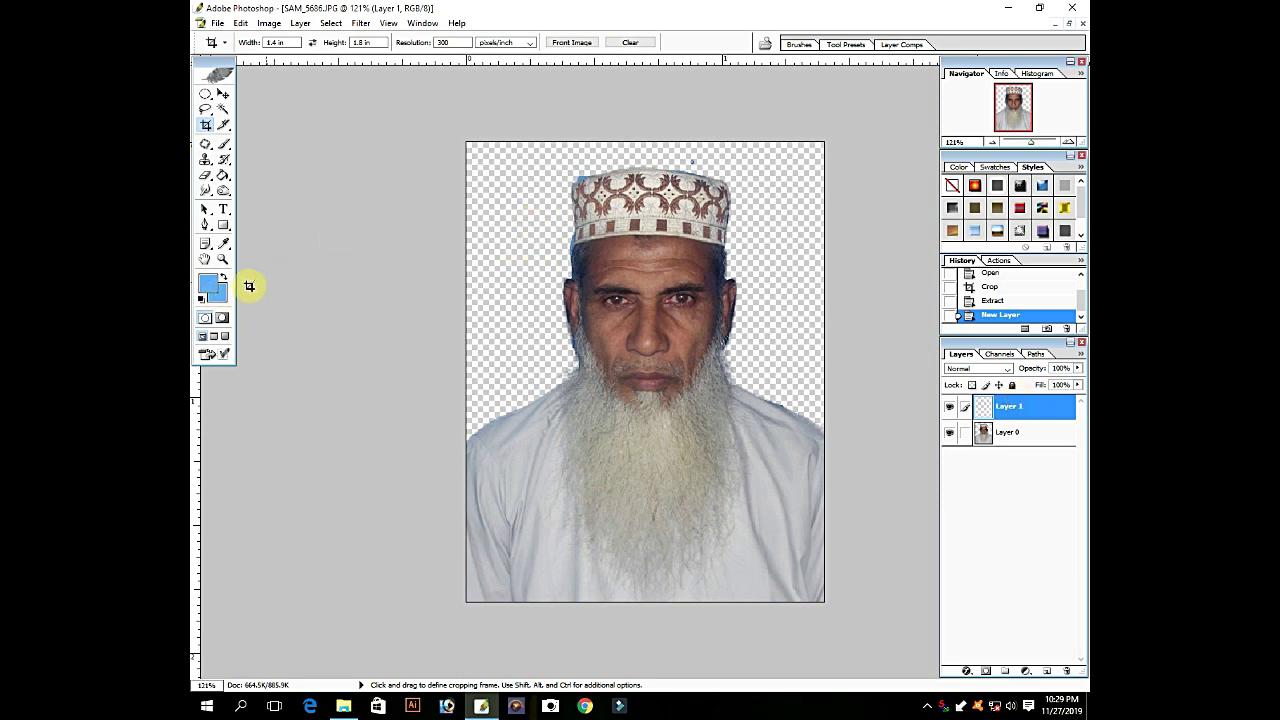
Set the background color to white (FFFFFF) and fill the new Layer 1 with it.
{"action": "left_click", "coordinate": [216, 292]}
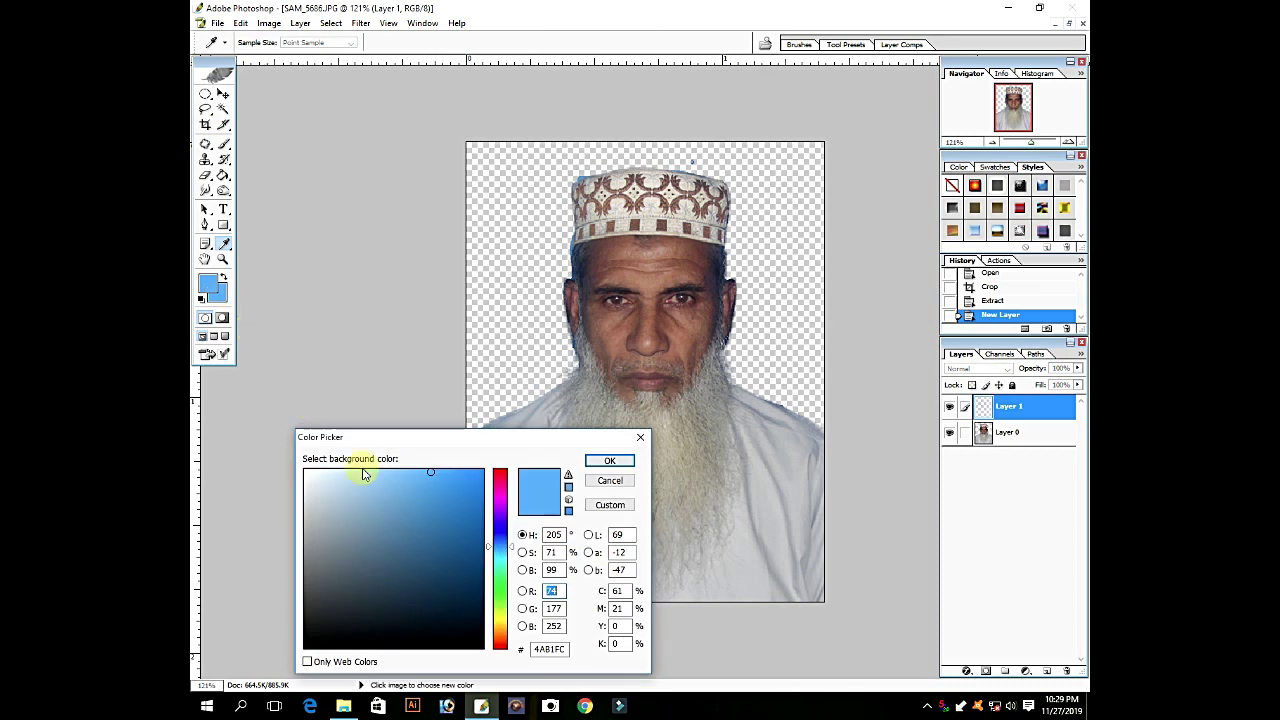
{"action": "left_click_drag", "start_coordinate": [366, 468], "coordinate": [223, 420]}
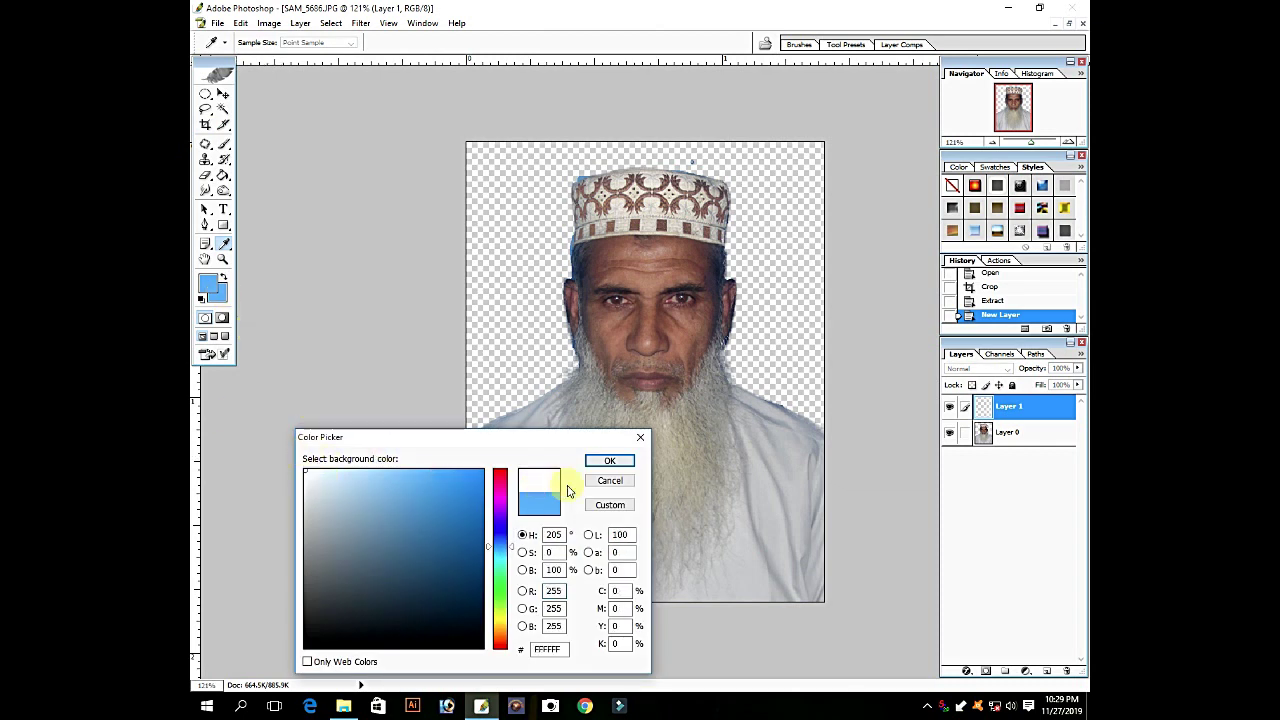
{"action": "left_click", "coordinate": [600, 461]}
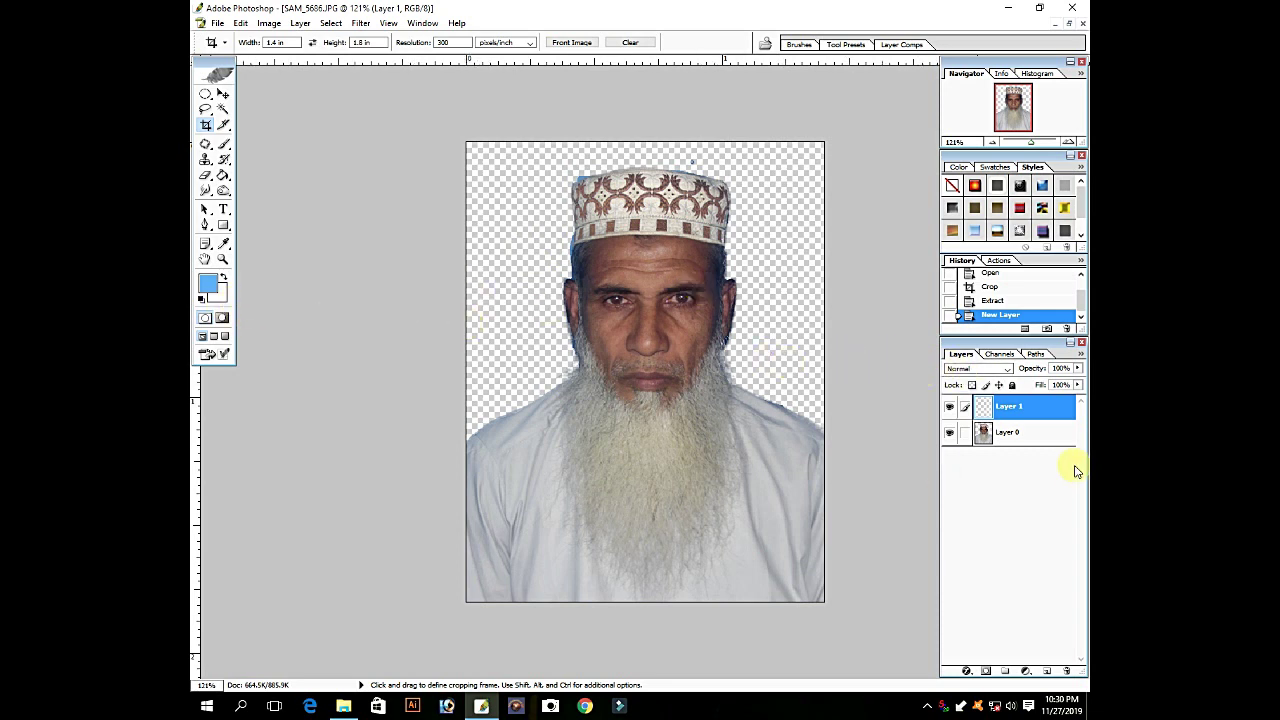
{"action": "left_click", "coordinate": [1012, 410]}
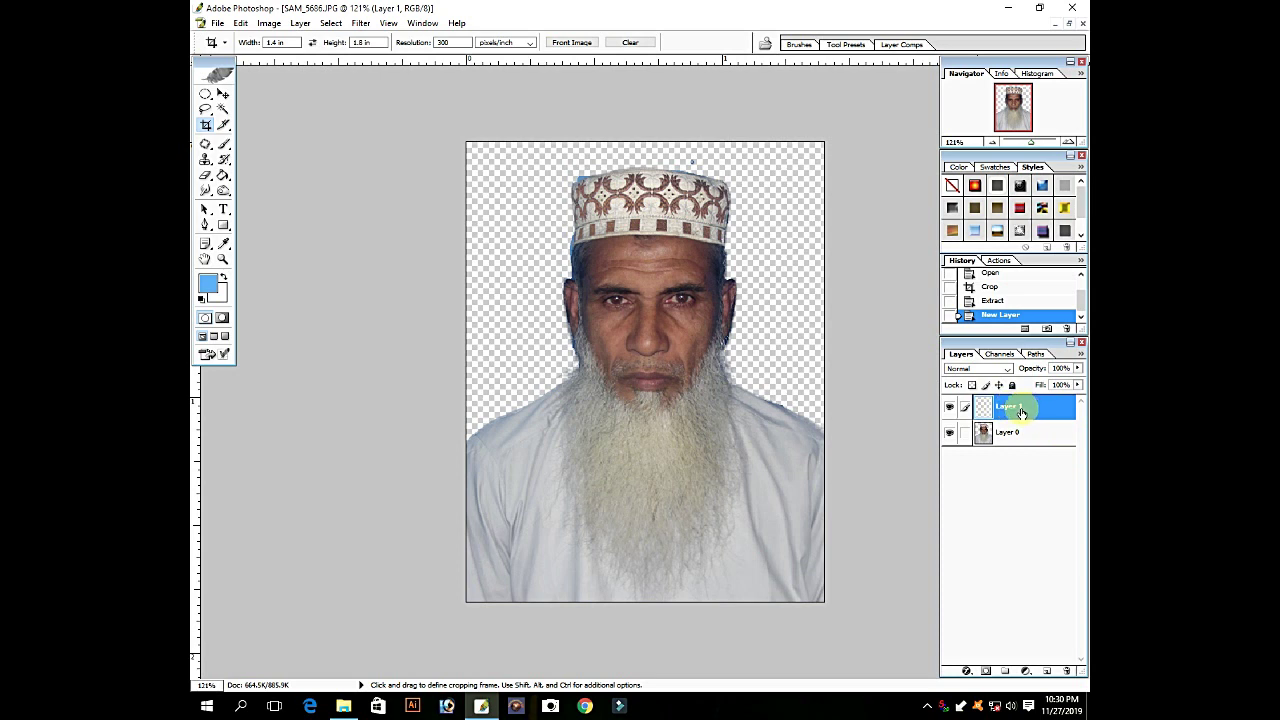
{"action": "key", "text": "ctrl+BackSpace"}
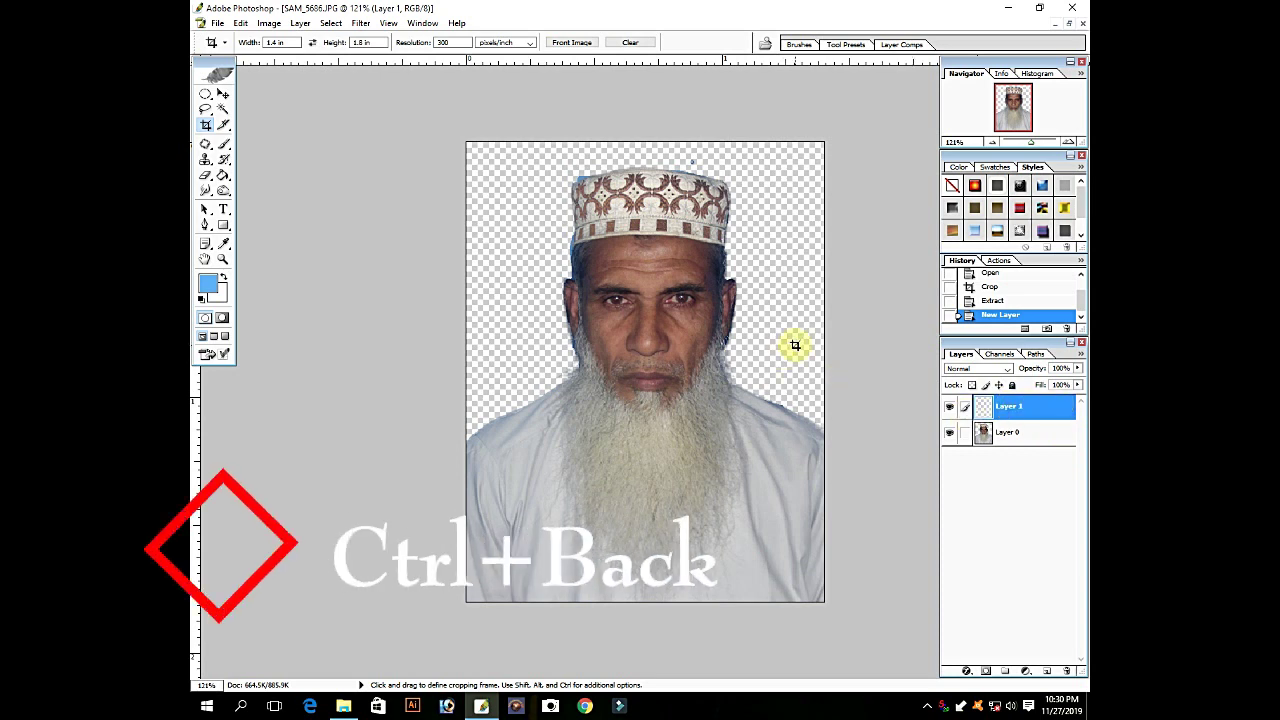
{"action": "key", "text": "ctrl"}
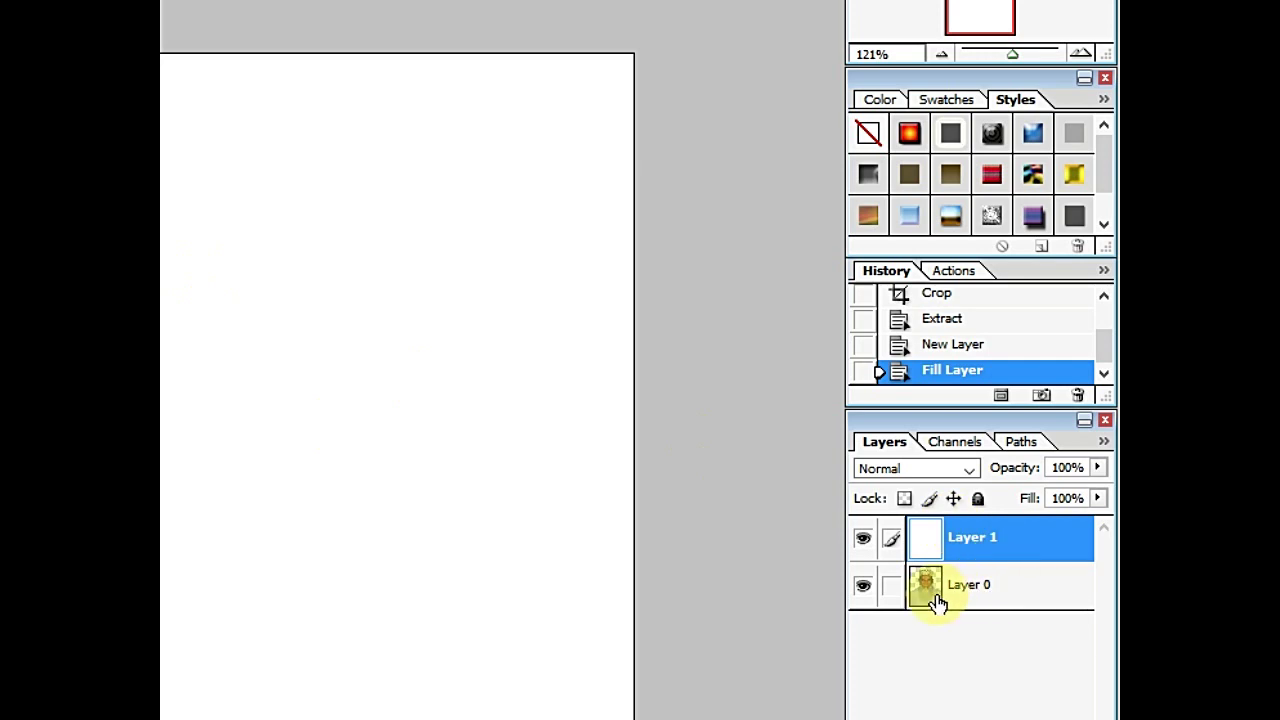
Move the portrait layer, Layer 0, above the white Layer 1.
{"action": "left_click", "coordinate": [986, 598]}
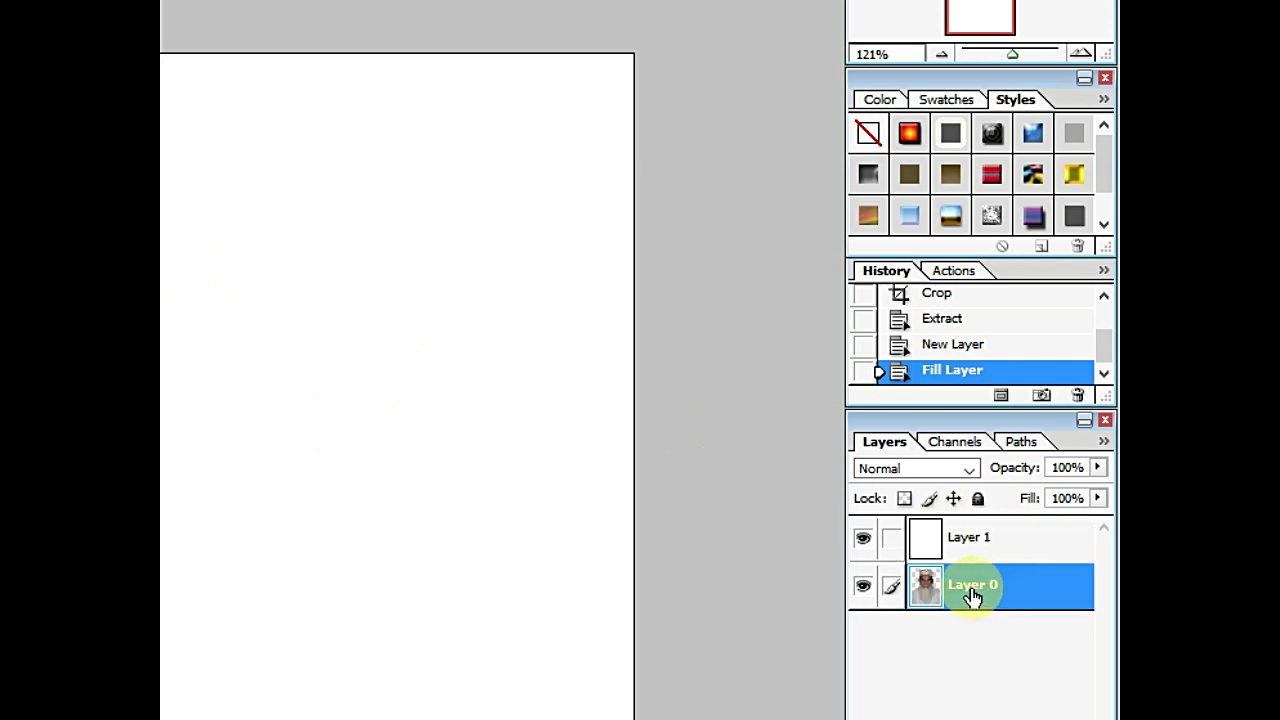
{"action": "left_click_drag", "start_coordinate": [965, 596], "coordinate": [966, 538]}
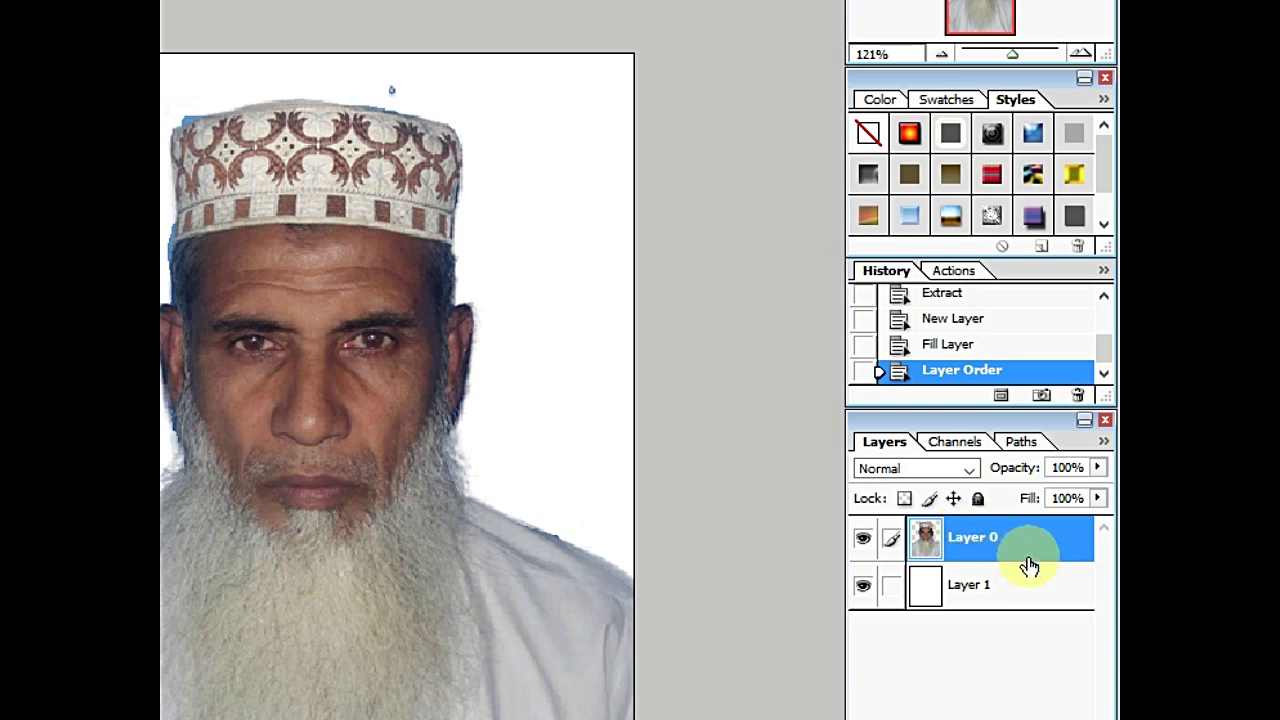
{"action": "key", "text": "z"}
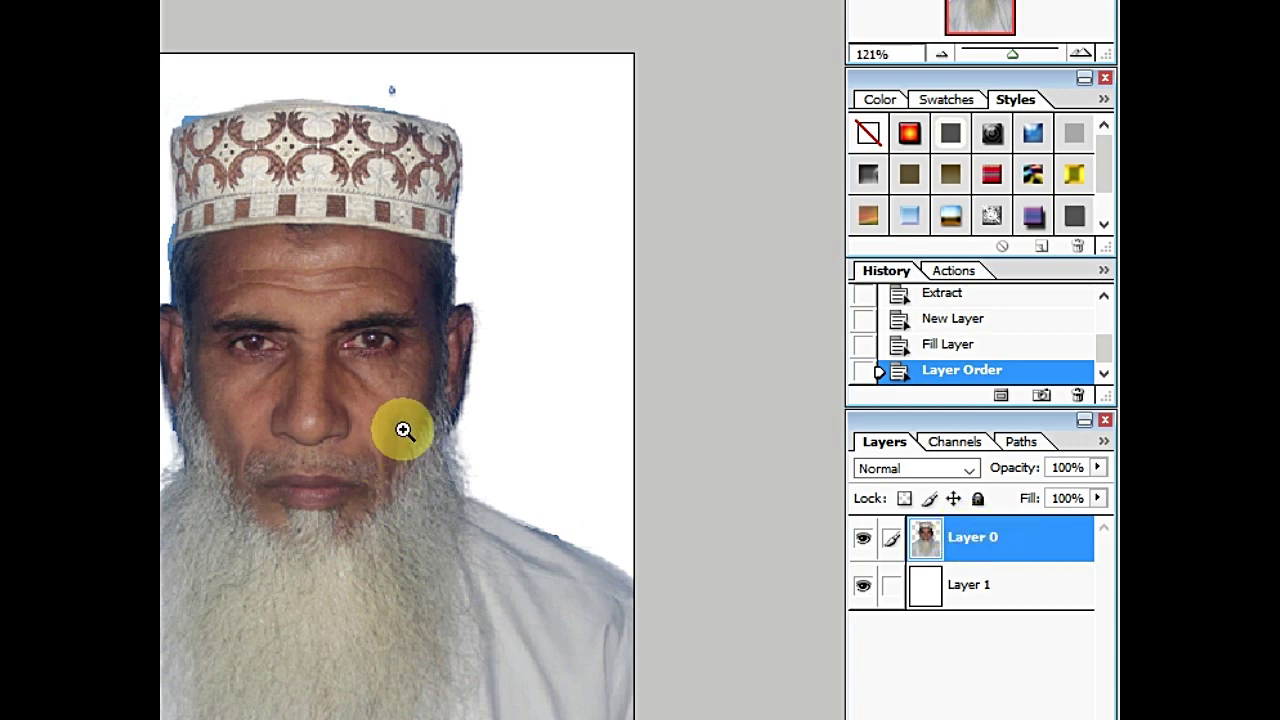
Erase the faint blue residue on the white area beside the cap, enlarging the Eraser brush to 40.
{"action": "left_click", "coordinate": [404, 430]}
{"action": "left_click", "coordinate": [404, 430]}
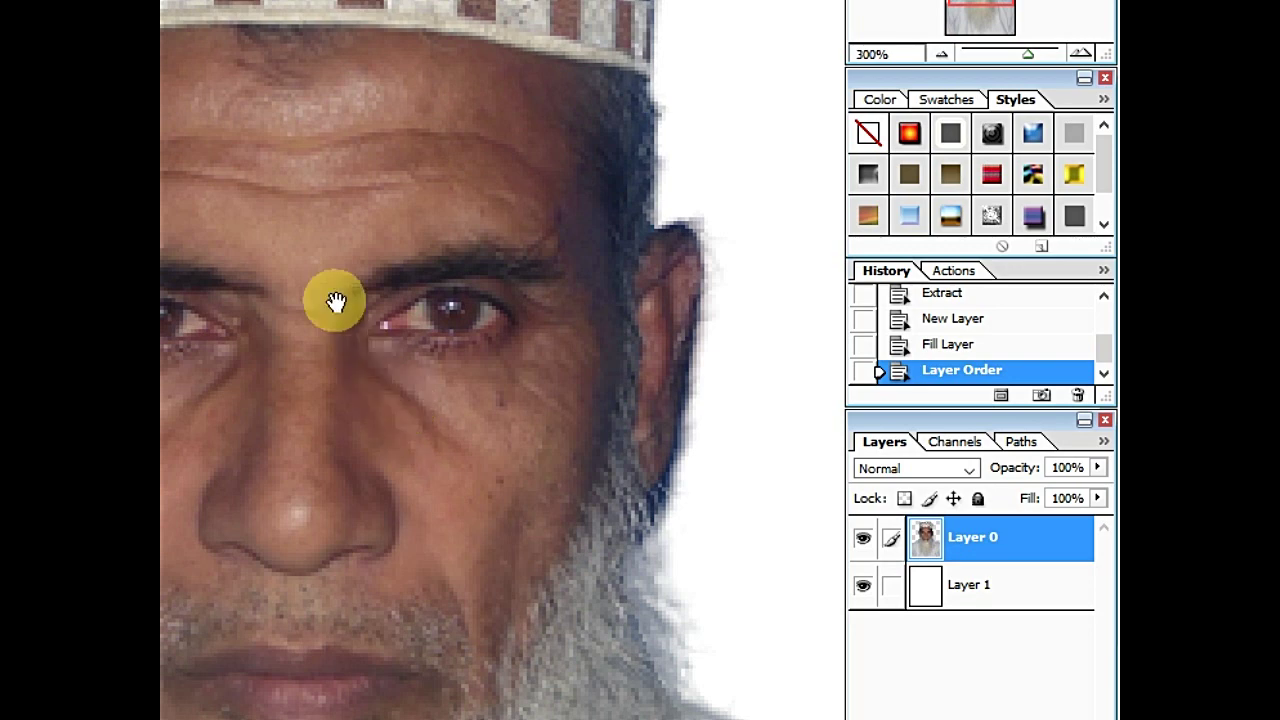
{"action": "left_click_drag", "start_coordinate": [334, 300], "coordinate": [385, 650]}
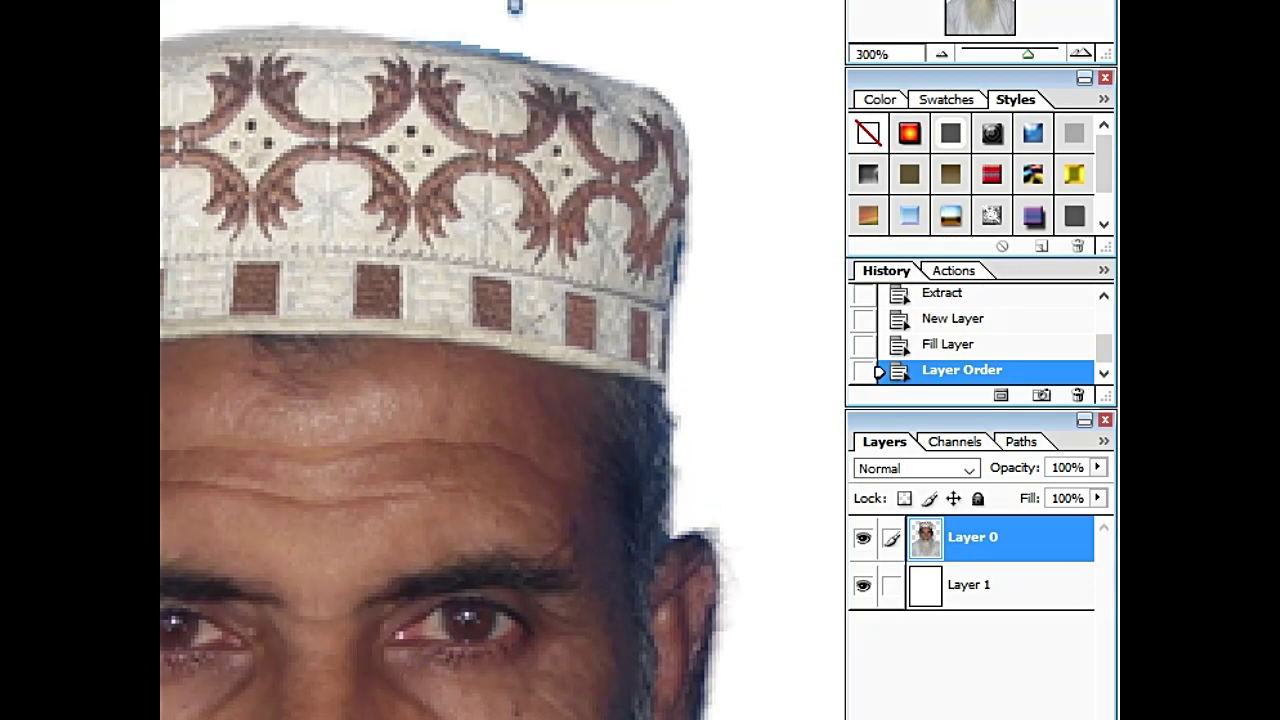
{"action": "key", "text": "ctrl+minus"}
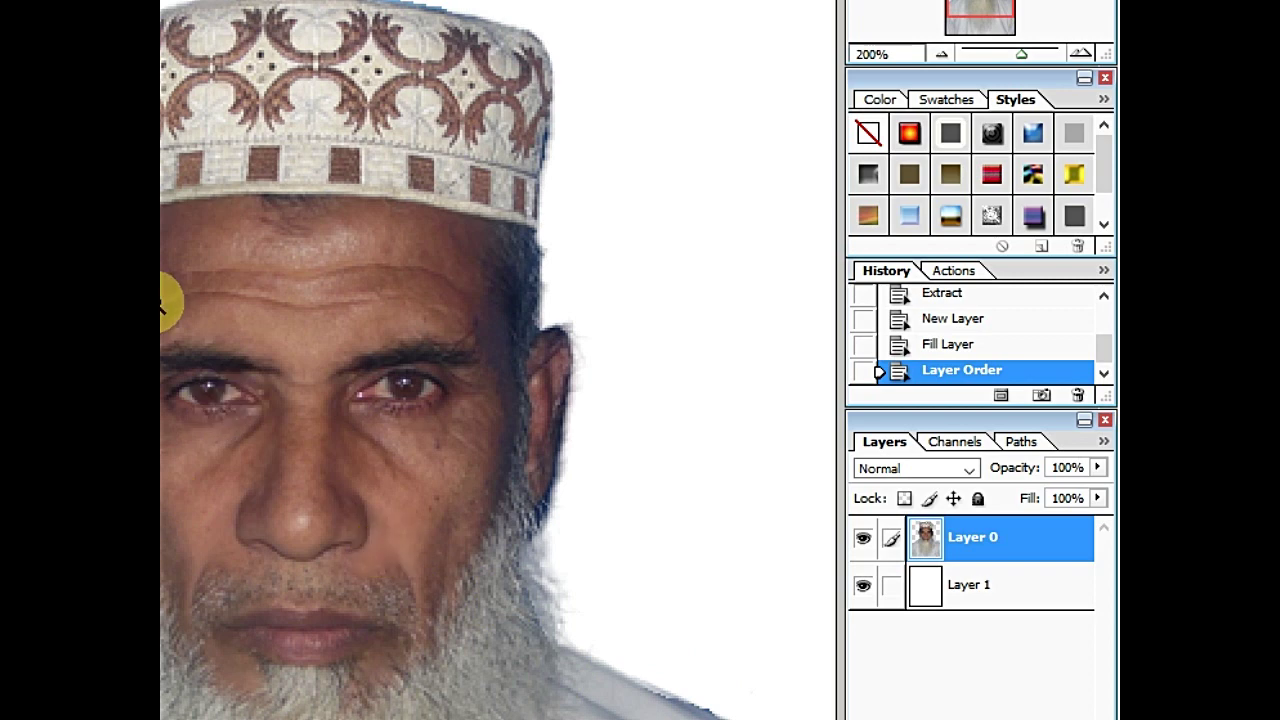
{"action": "key", "text": "ctrl+plus"}
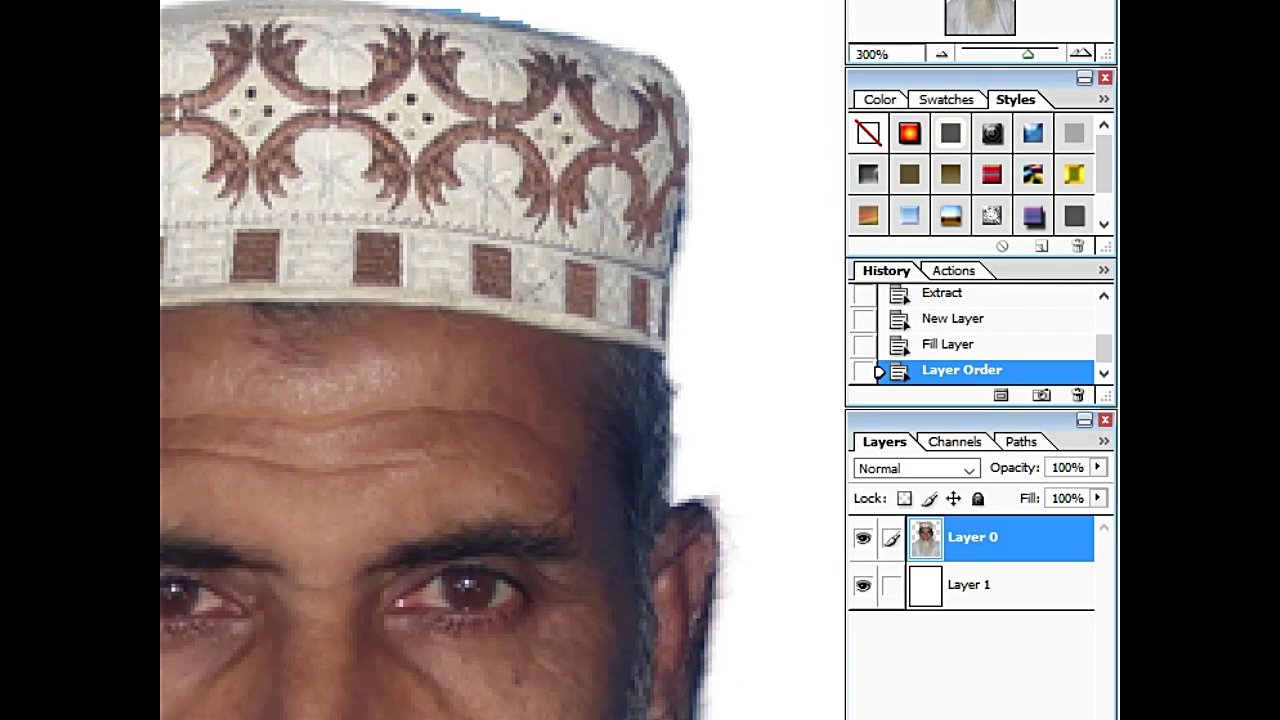
{"action": "left_click", "coordinate": [224, 177], "text": "alt"}
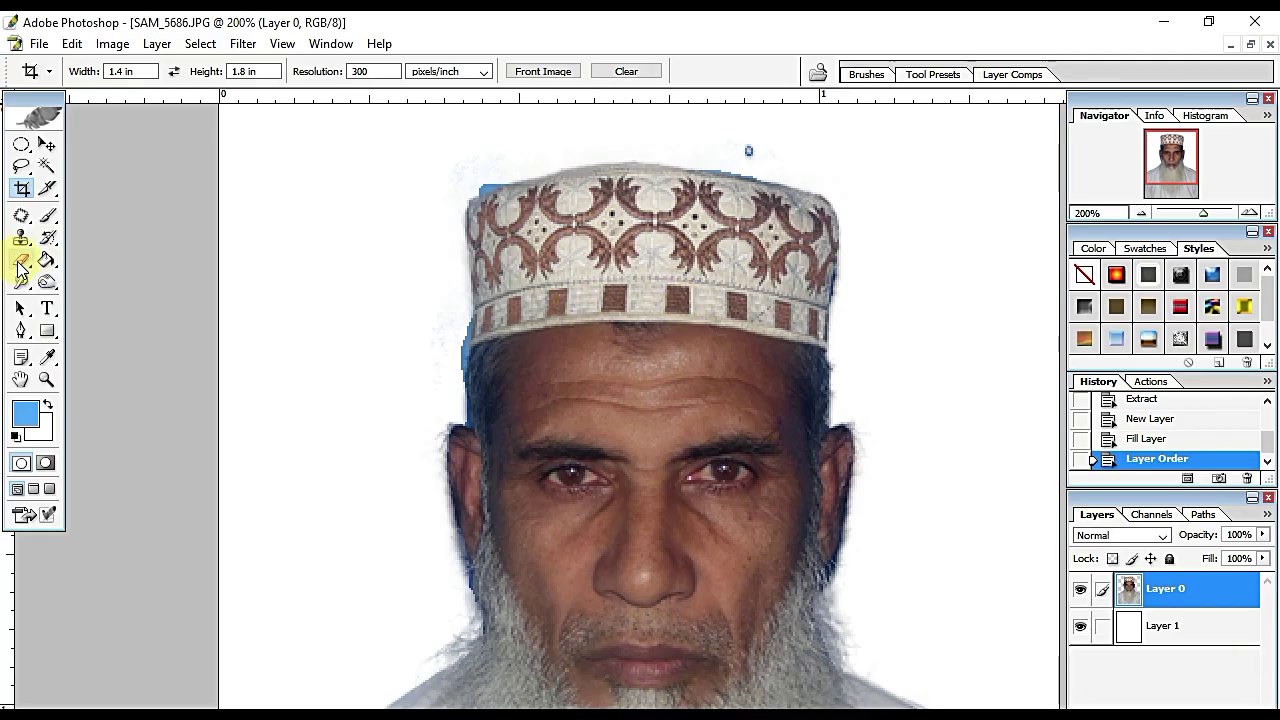
{"action": "left_click", "coordinate": [21, 260]}
{"action": "left_click", "coordinate": [21, 260]}
{"action": "left_click", "coordinate": [95, 259]}
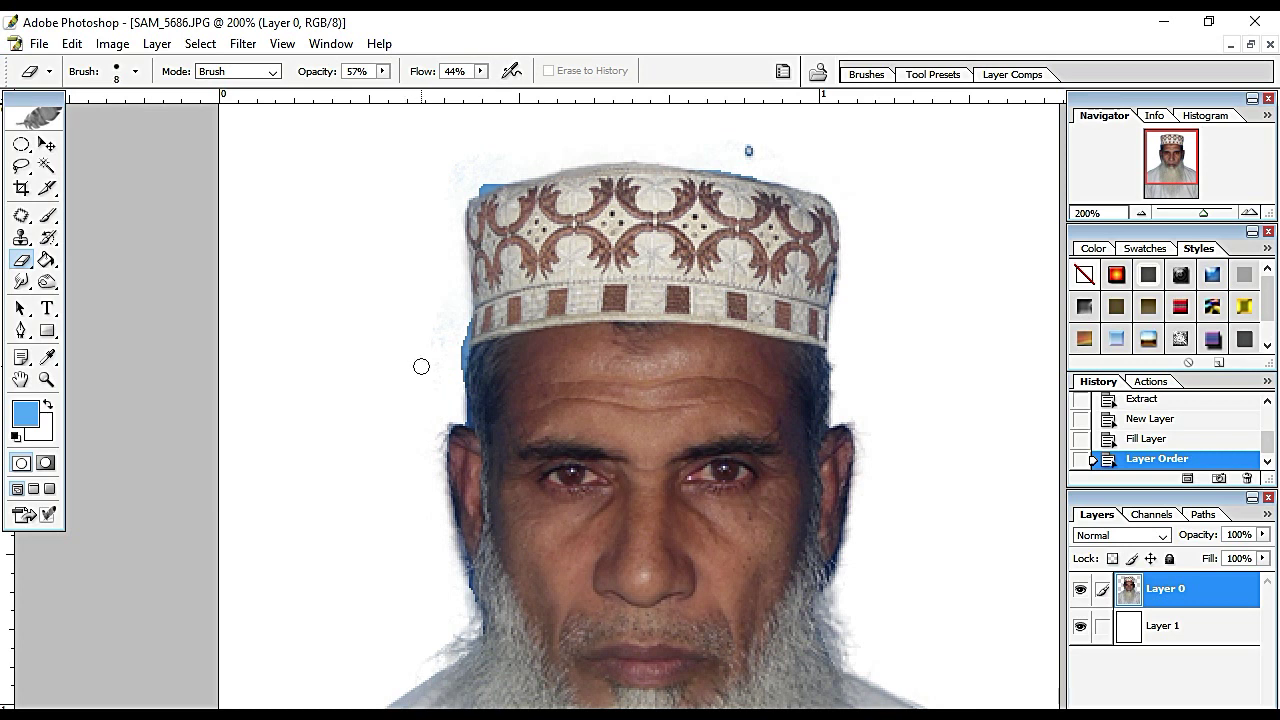
{"action": "key", "text": "bracketright"}
{"action": "key", "text": "bracketright"}
{"action": "left_click_drag", "start_coordinate": [417, 297], "coordinate": [429, 317]}
{"action": "key", "text": "bracketright"}
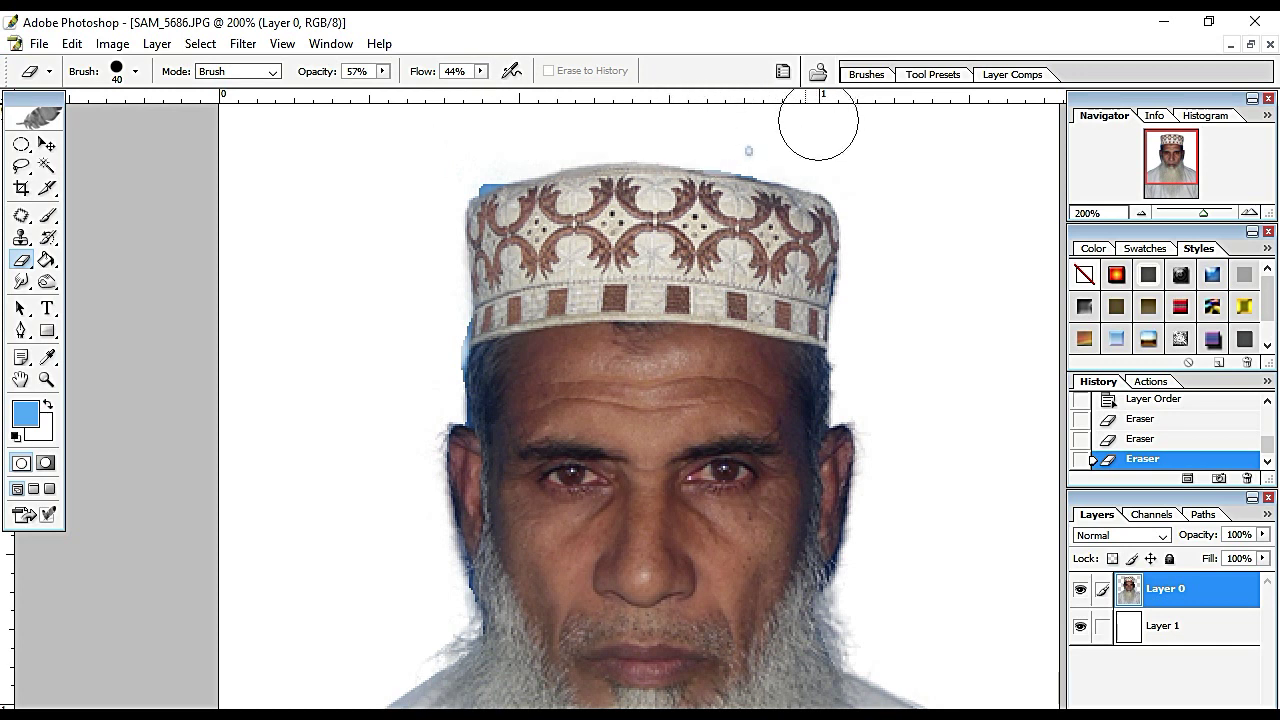
Erase the remaining blue speck and residue above the cap and along its edges, reducing the Eraser brush to 10.
{"action": "left_click_drag", "start_coordinate": [817, 114], "coordinate": [709, 126]}
{"action": "key", "text": "bracketleft"}
{"action": "key", "text": "bracketleft"}
{"action": "key", "text": "bracketleft"}
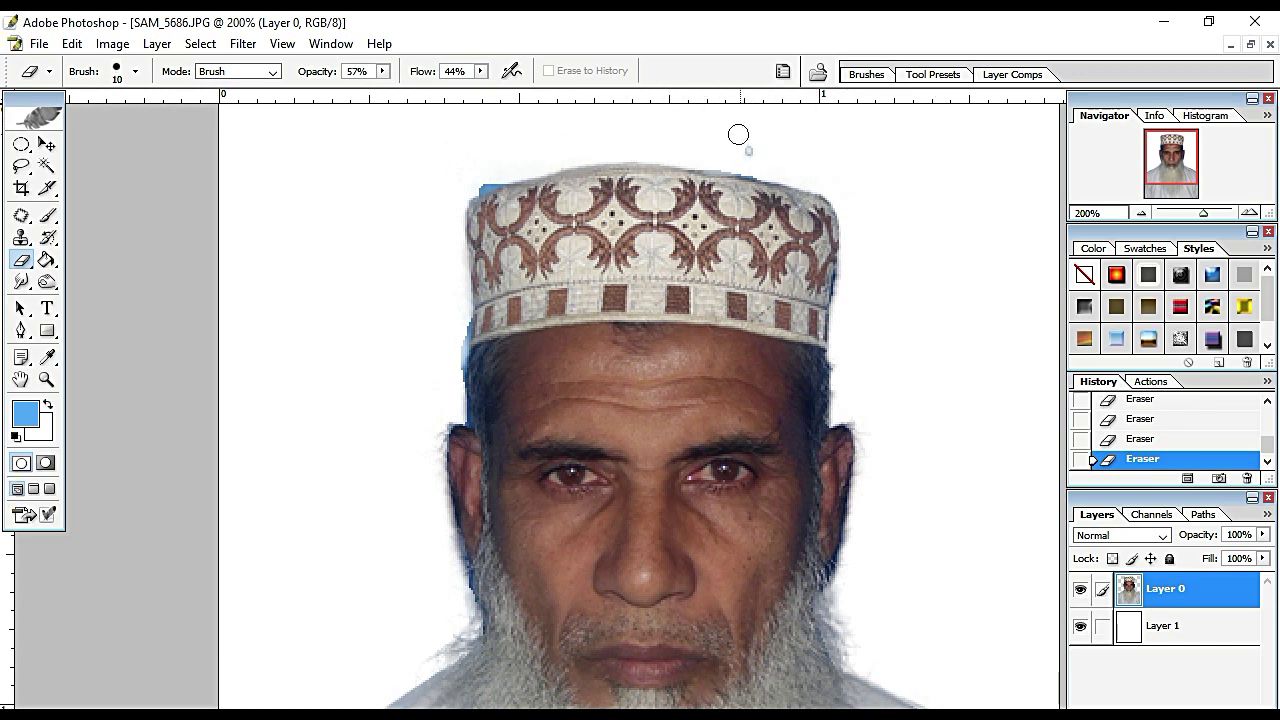
{"action": "key", "text": "bracketright"}
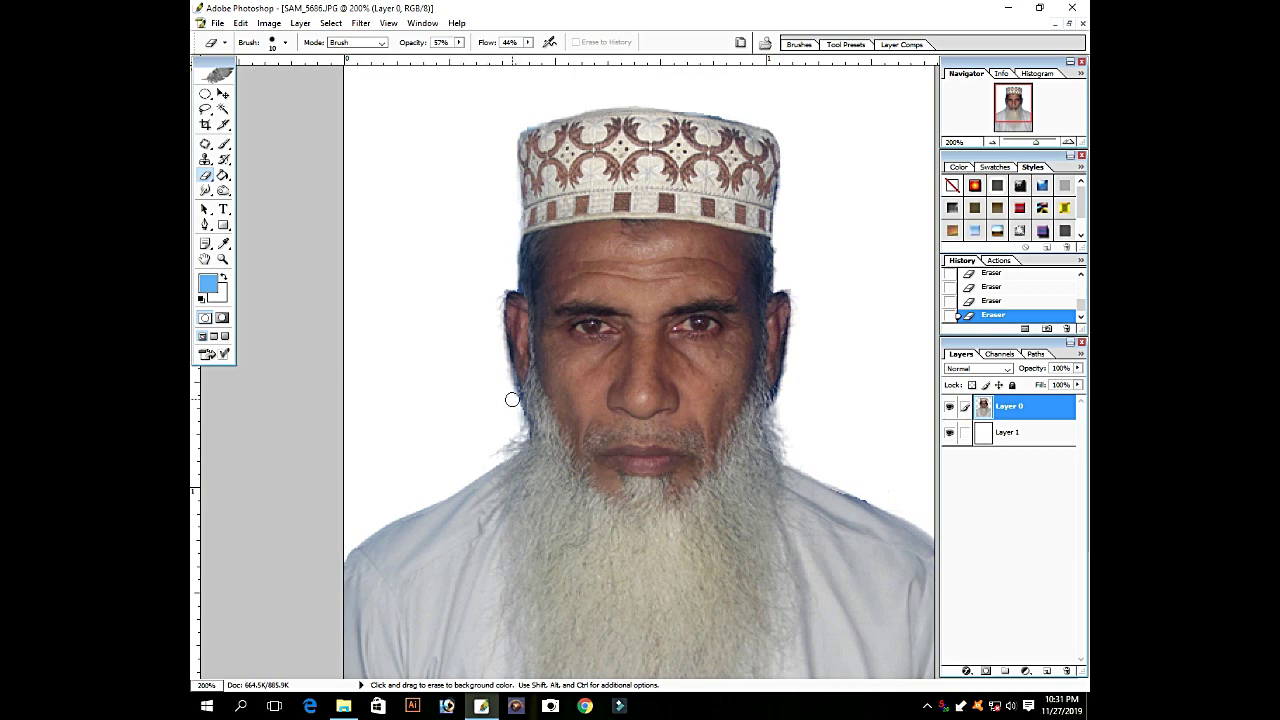
{"action": "left_click", "coordinate": [757, 337], "text": "alt"}
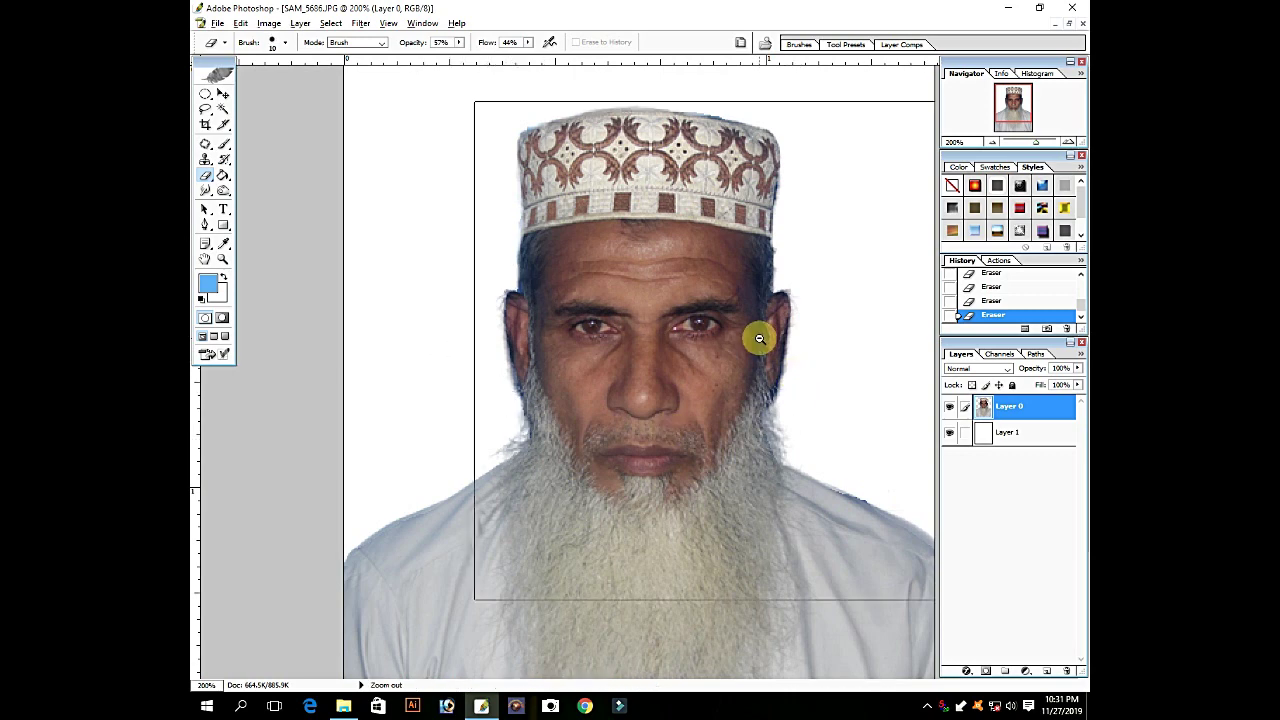
{"action": "key", "text": "ctrl+0"}
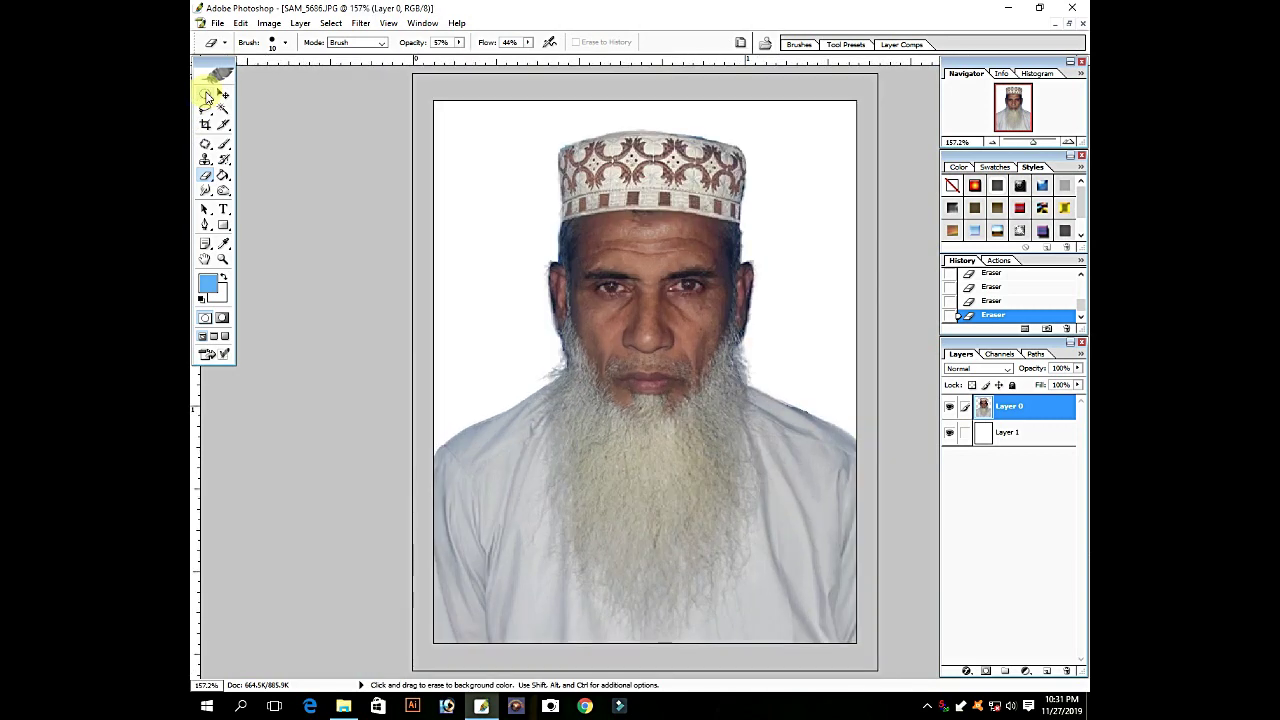
{"action": "left_click", "coordinate": [224, 97]}
{"action": "right_click", "coordinate": [620, 243]}
{"action": "right_click", "coordinate": [657, 243]}
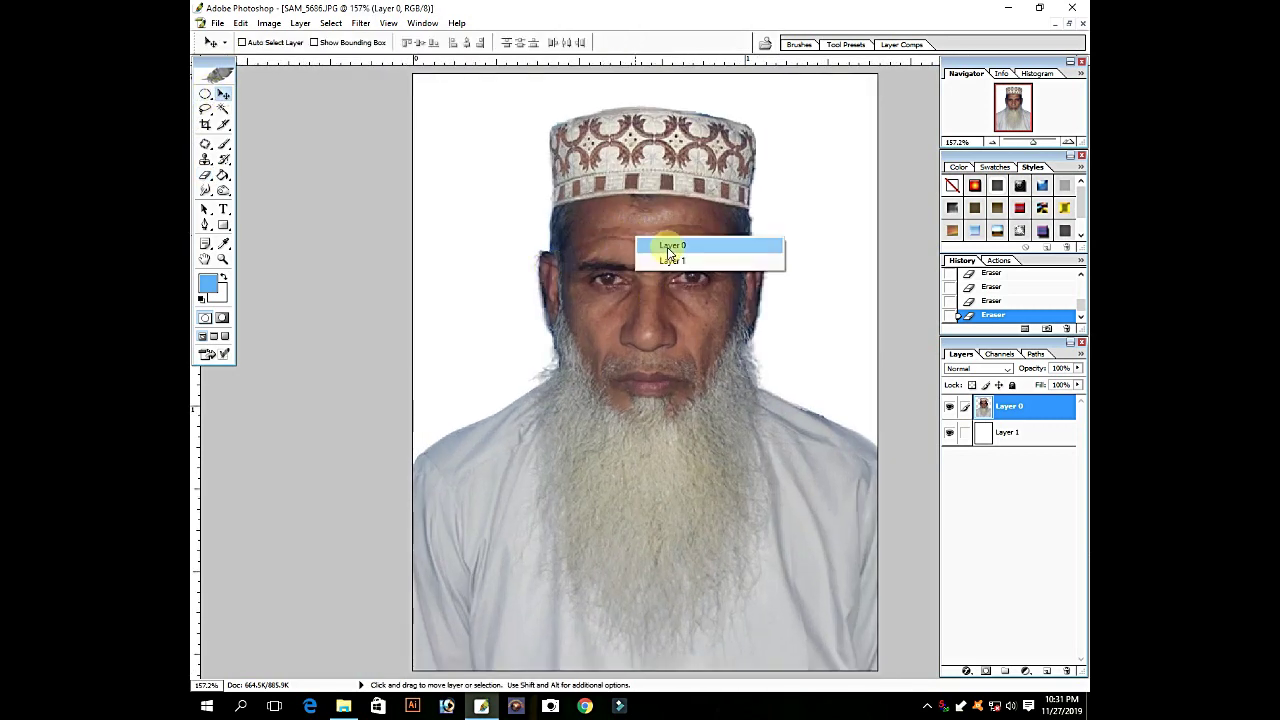
{"action": "left_click", "coordinate": [636, 223]}
{"action": "right_click", "coordinate": [652, 228]}
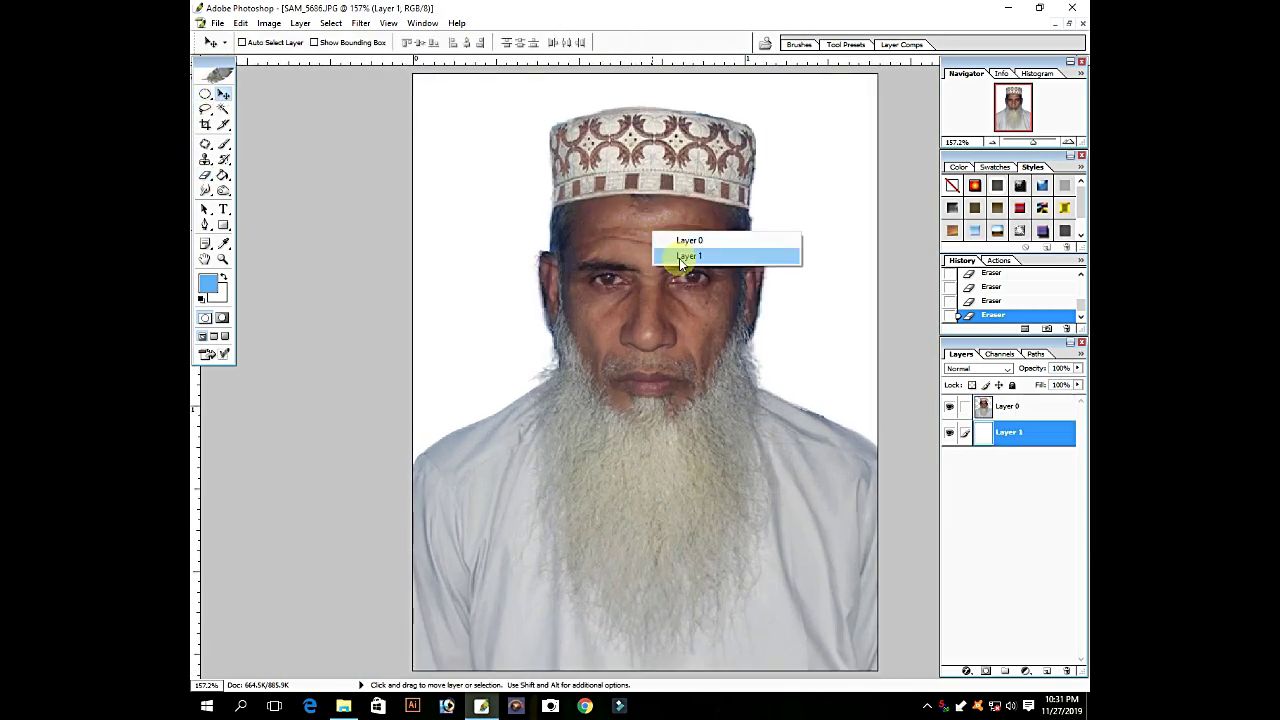
{"action": "left_click", "coordinate": [680, 256]}
{"action": "key", "text": "ctrl+l"}
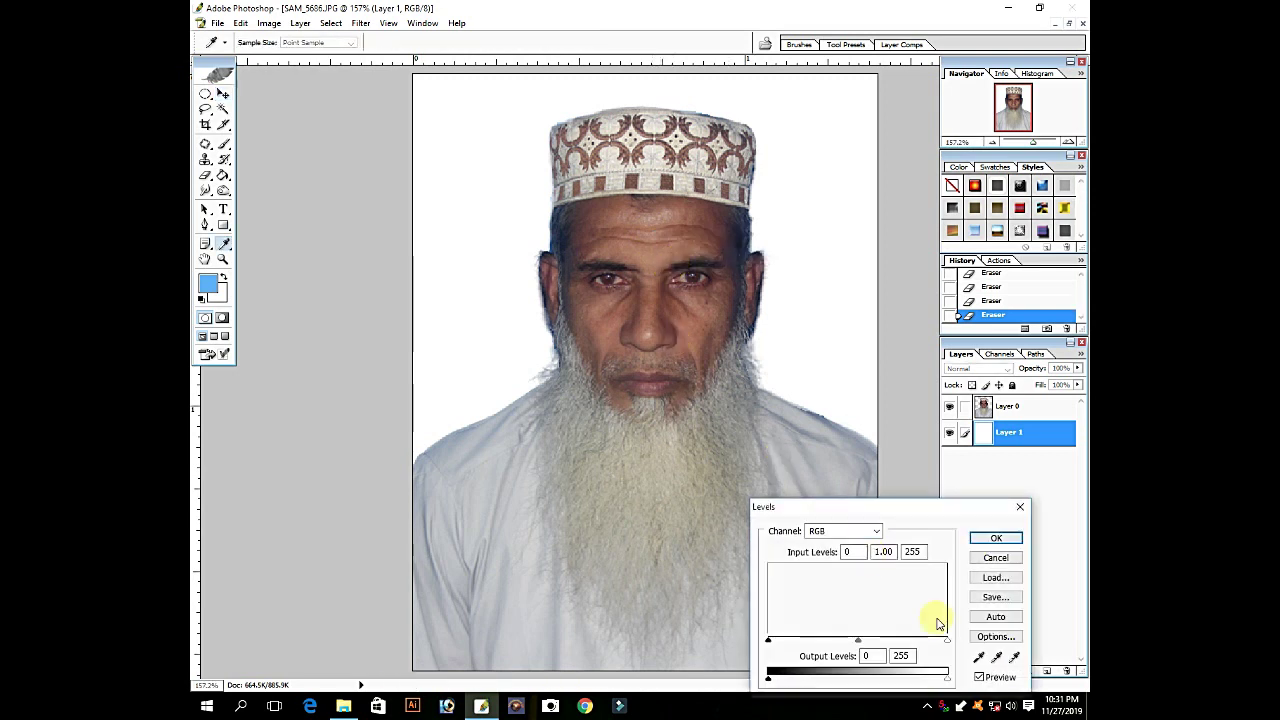
{"action": "left_click", "coordinate": [1018, 510]}
{"action": "key", "text": "v"}
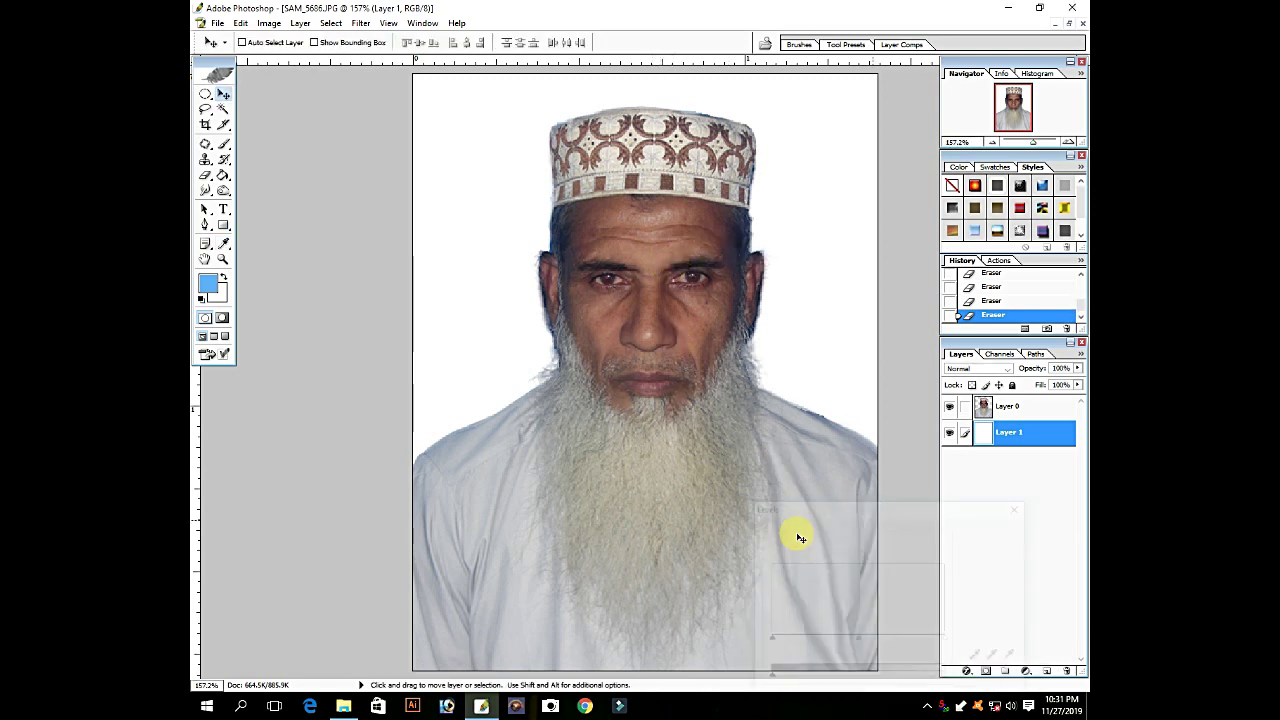
Select the portrait layer, Layer 0, and brighten it with Levels by lowering the white input level slightly.
{"action": "right_click", "coordinate": [658, 424]}
{"action": "left_click", "coordinate": [668, 432]}
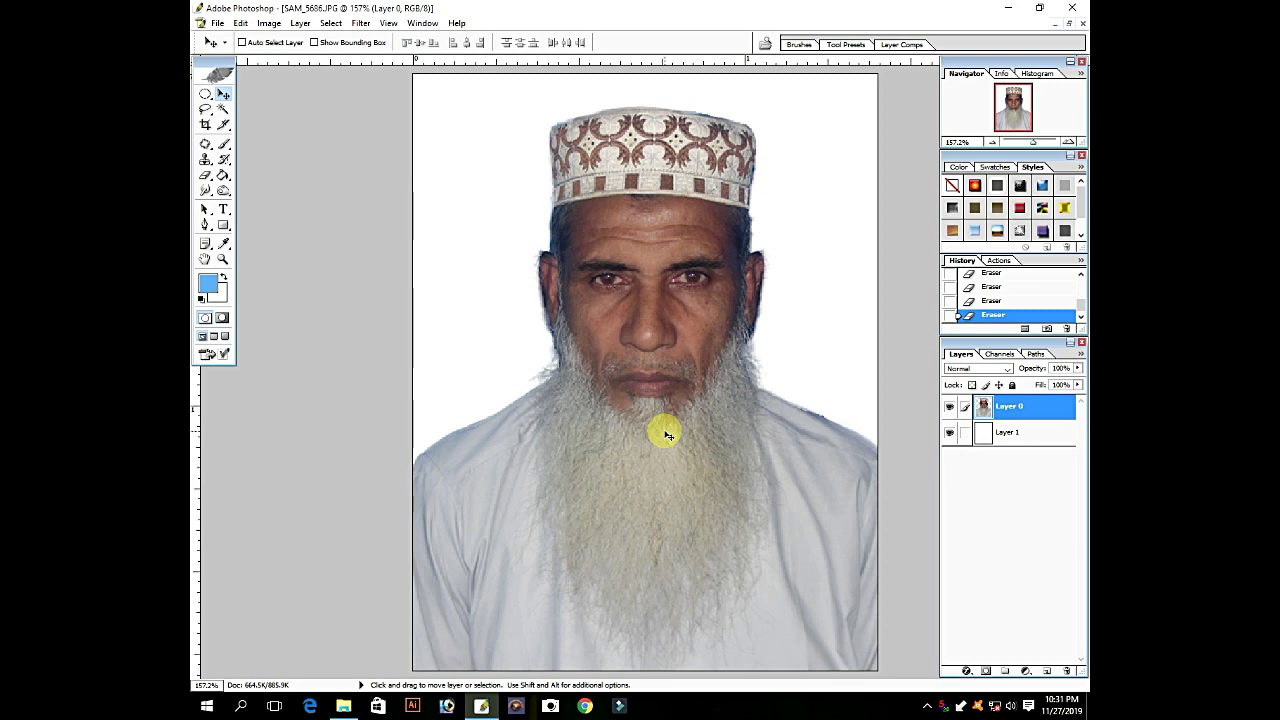
{"action": "key", "text": "ctrl+l"}
{"action": "left_click_drag", "start_coordinate": [946, 641], "coordinate": [930, 642]}
{"action": "key", "text": "Return"}
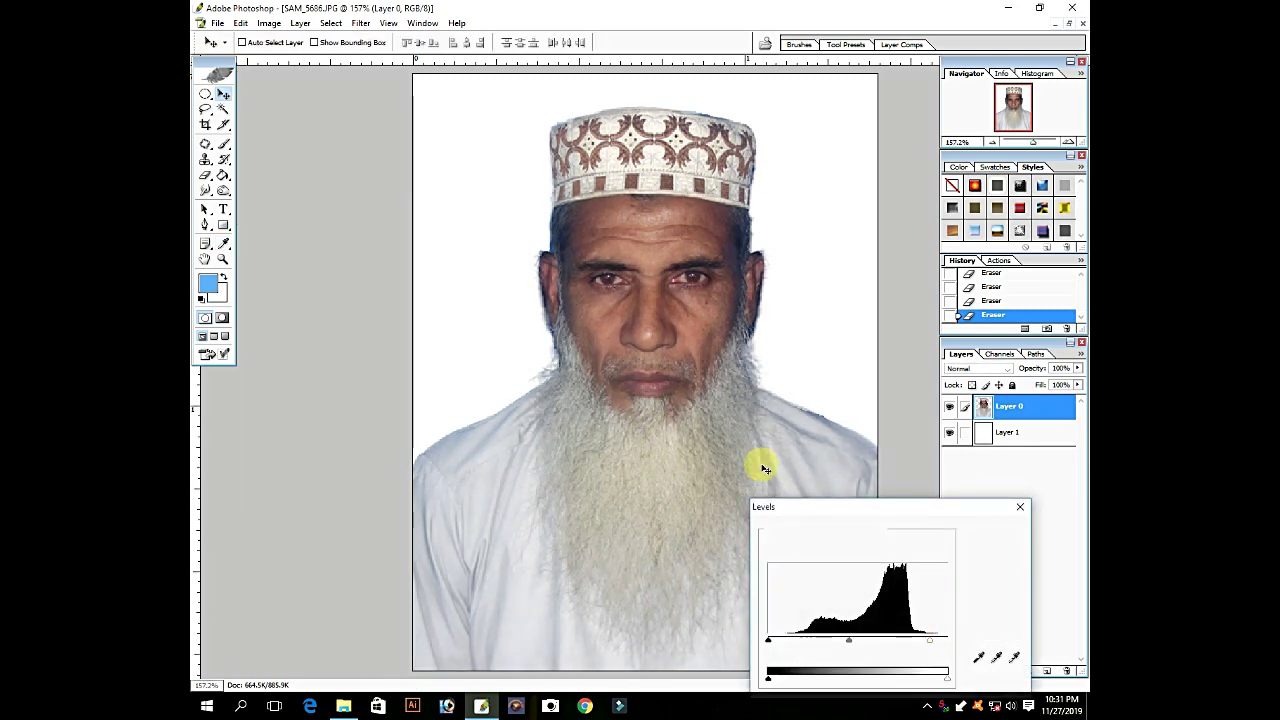
Inspect the brightened portrait's cut-out edges around the cap, ears, beard and shoulders at close range.
{"action": "left_click", "coordinate": [605, 278], "text": "ctrl+alt"}
{"action": "scroll", "coordinate": [605, 278], "scroll_direction": "up", "scroll_amount": 10}
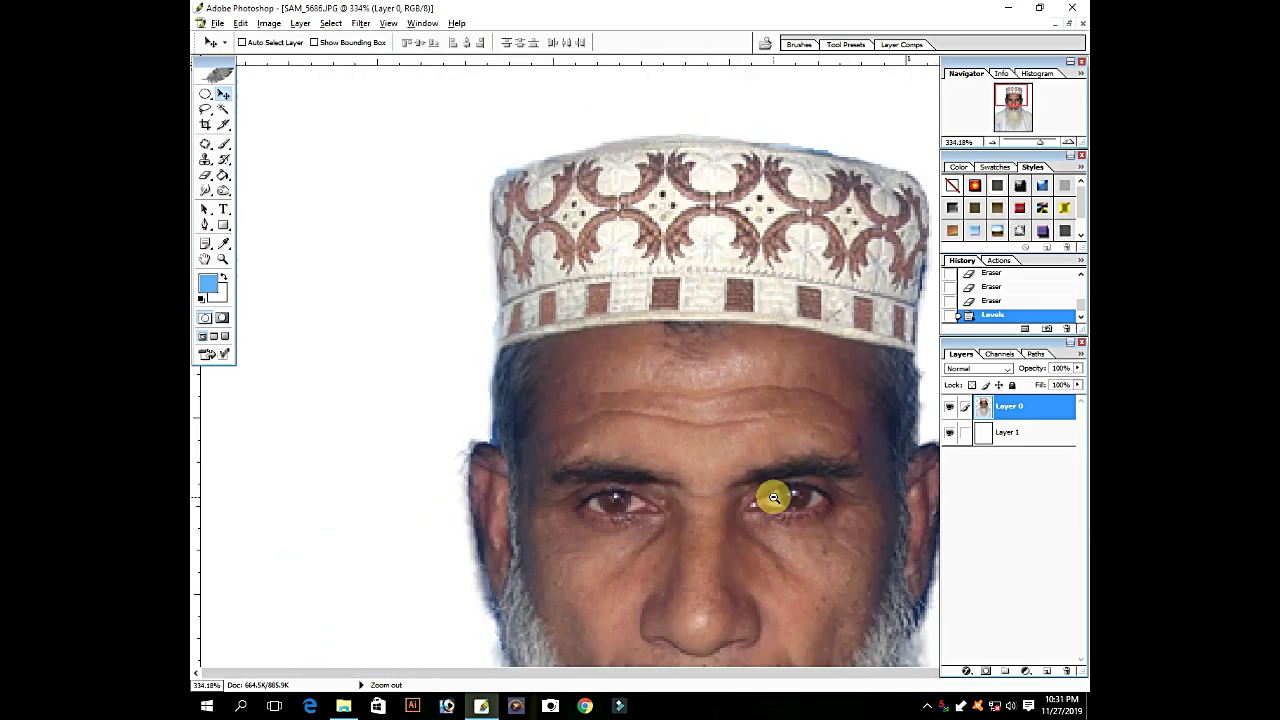
{"action": "left_click_drag", "start_coordinate": [773, 497], "coordinate": [543, 291]}
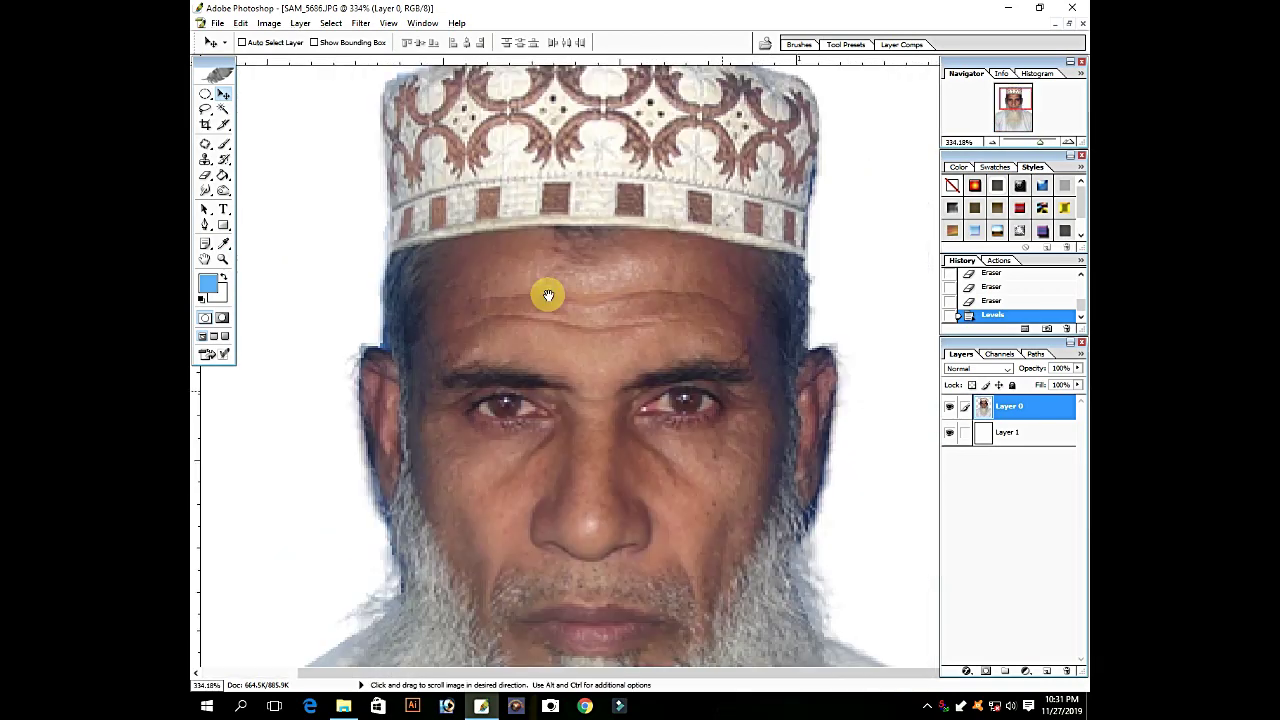
{"action": "scroll", "coordinate": [786, 343], "scroll_direction": "down", "scroll_amount": 5}
{"action": "scroll", "coordinate": [766, 377], "scroll_direction": "up", "scroll_amount": 2}
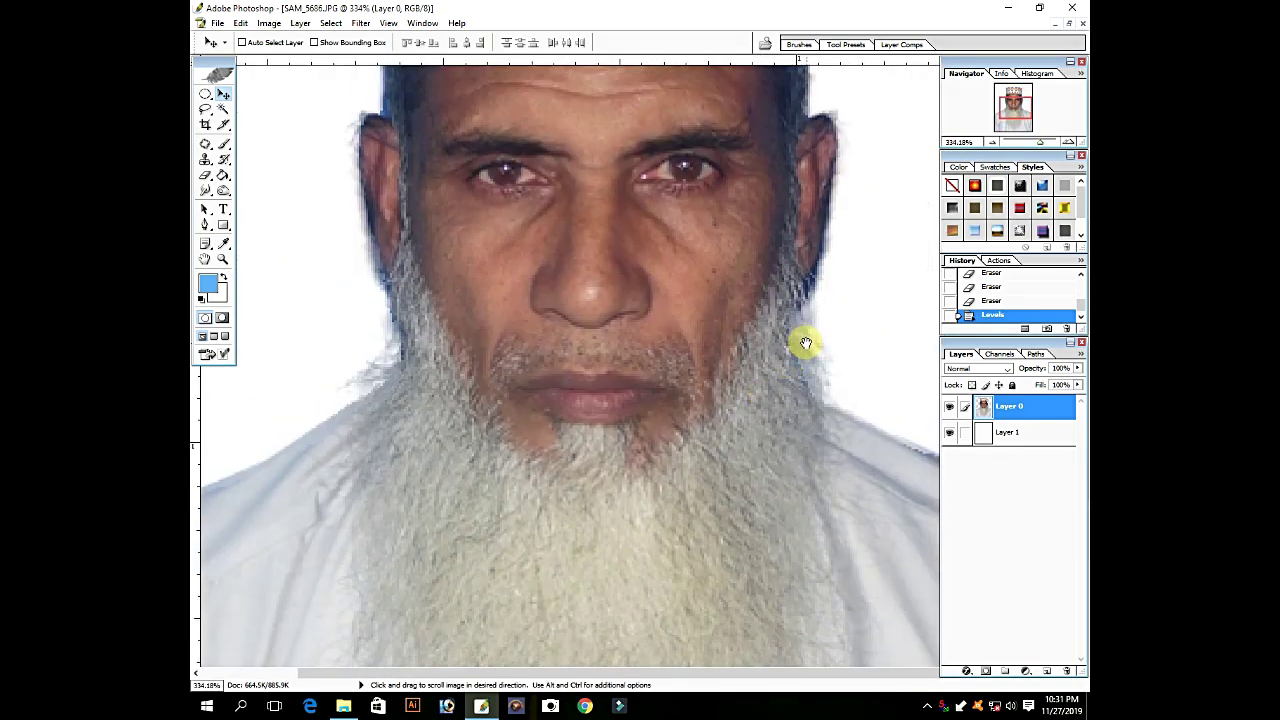
{"action": "left_click", "coordinate": [549, 366], "text": "alt"}
{"action": "left_click", "coordinate": [643, 361], "text": "alt"}
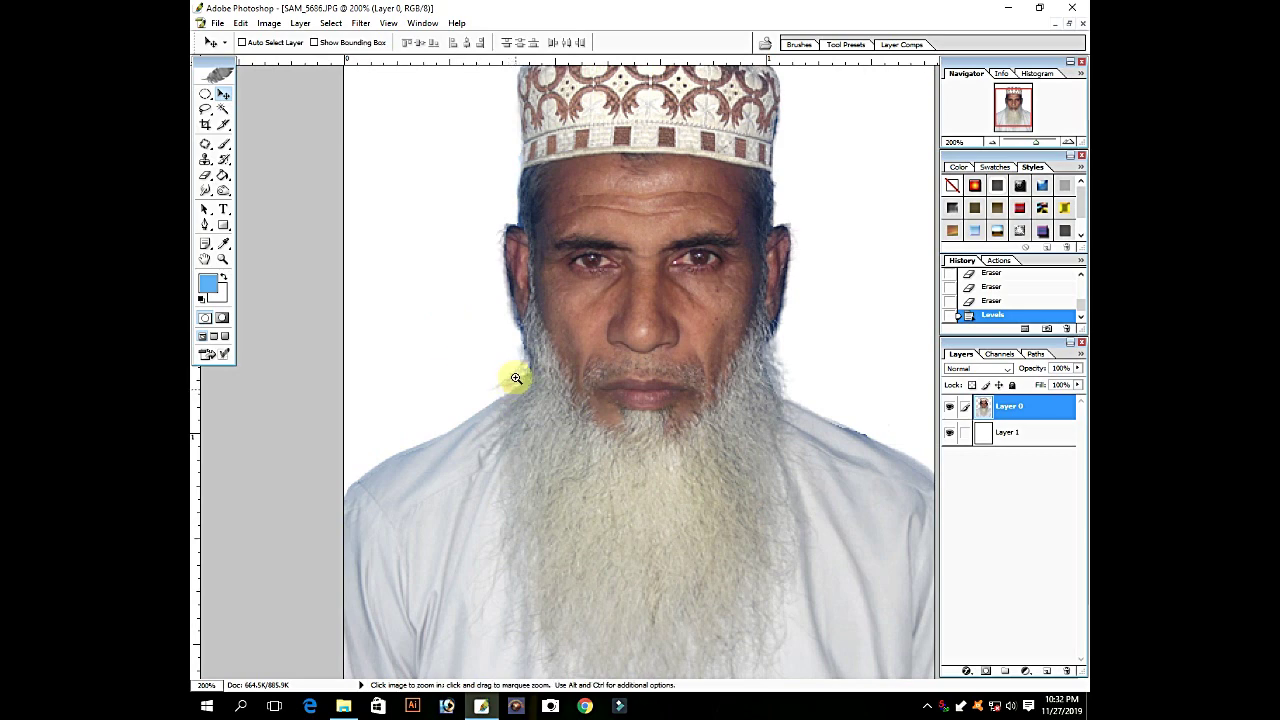
{"action": "key", "text": "ctrl+plus"}
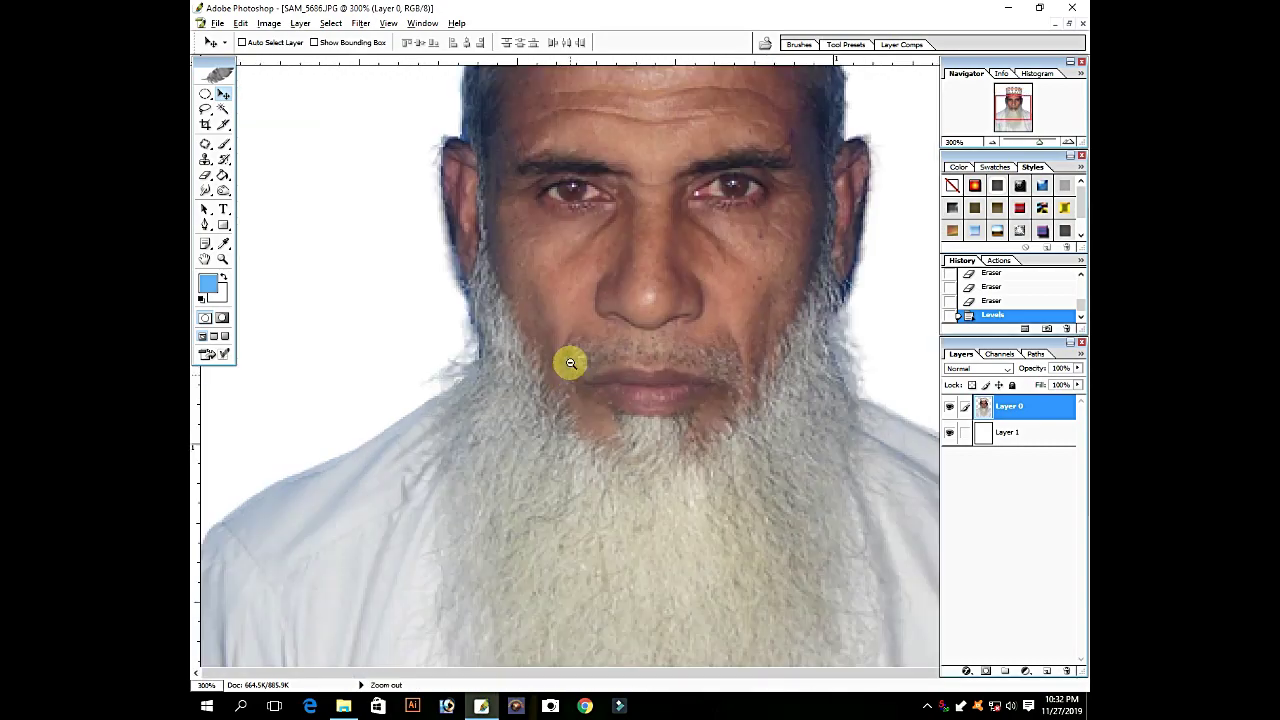
{"action": "key", "text": "ctrl+minus"}
{"action": "key", "text": "ctrl+minus"}
{"action": "left_click_drag", "start_coordinate": [623, 375], "coordinate": [623, 375]}
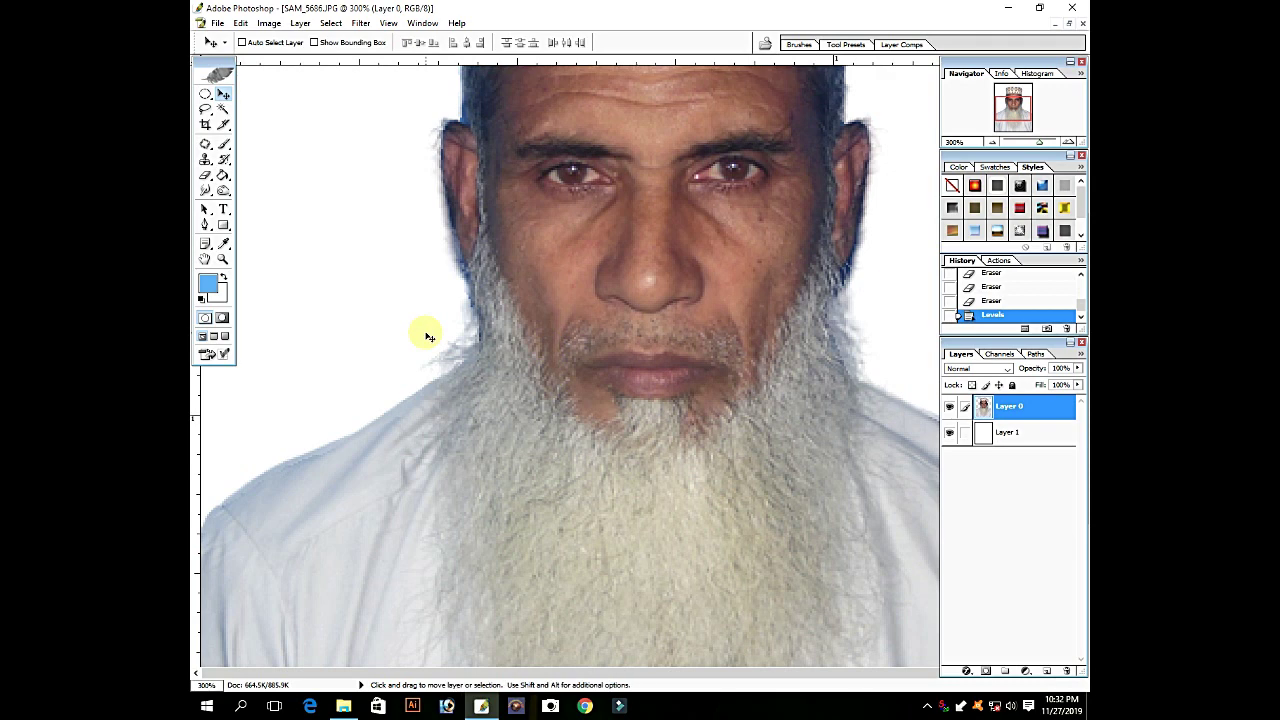
Try to outline the stray beard hairs above the left shoulder with a Pen path.
{"action": "left_click", "coordinate": [205, 227]}
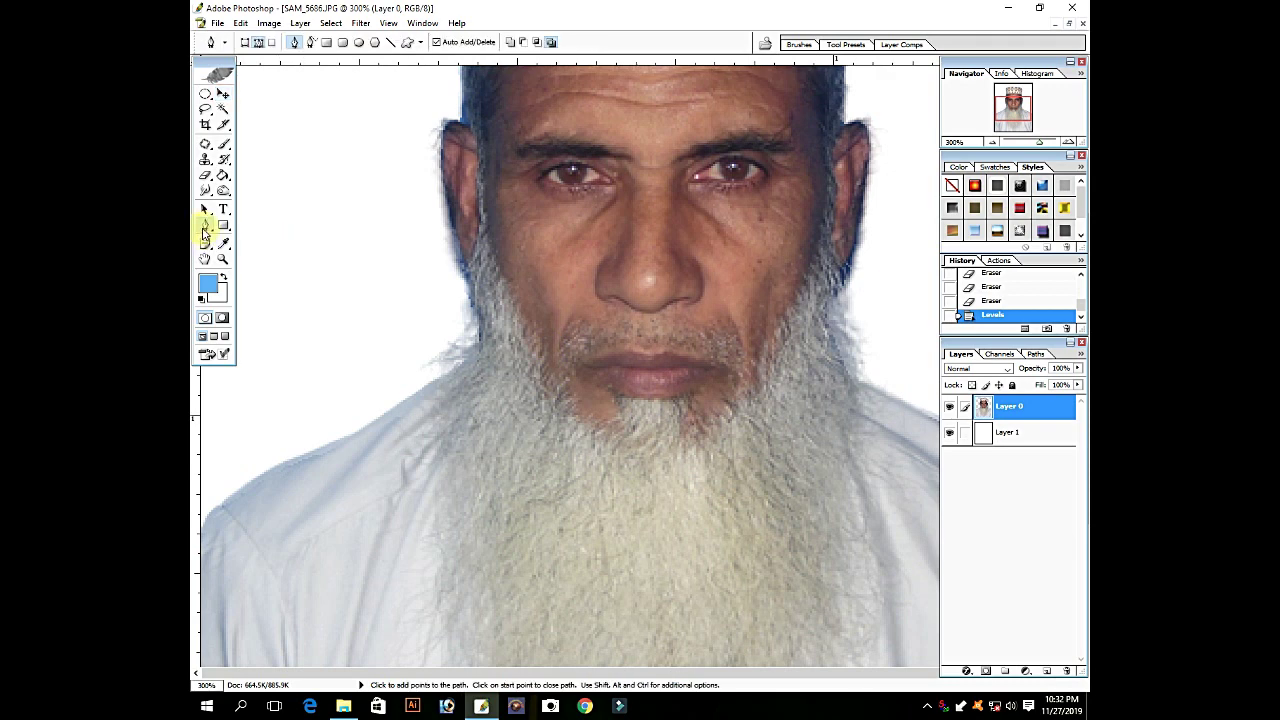
{"action": "left_click", "coordinate": [418, 388]}
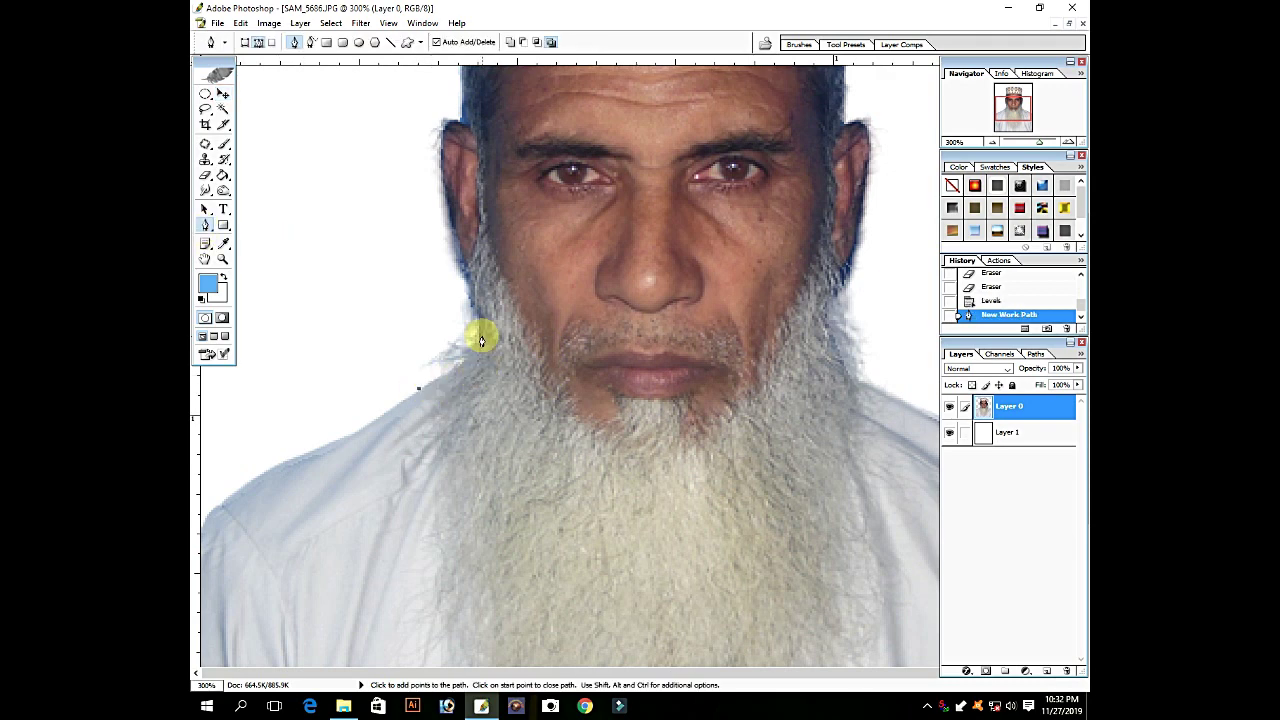
{"action": "left_click_drag", "start_coordinate": [478, 332], "coordinate": [458, 289]}
{"action": "left_click", "coordinate": [403, 284]}
{"action": "left_click", "coordinate": [351, 338]}
{"action": "left_click", "coordinate": [403, 398]}
{"action": "left_click", "coordinate": [420, 389]}
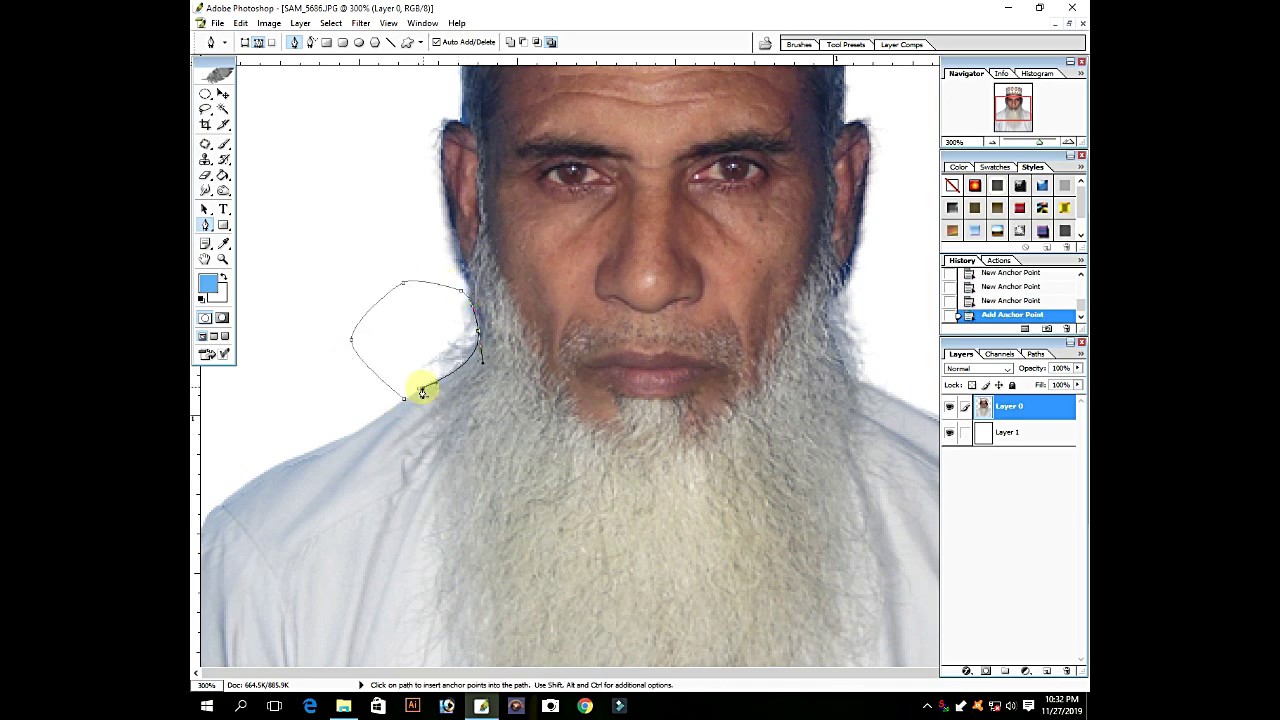
Undo the last anchor points and close the path directly at its starting point by the shoulder.
{"action": "key", "text": "ctrl+z"}
{"action": "right_click", "coordinate": [416, 360]}
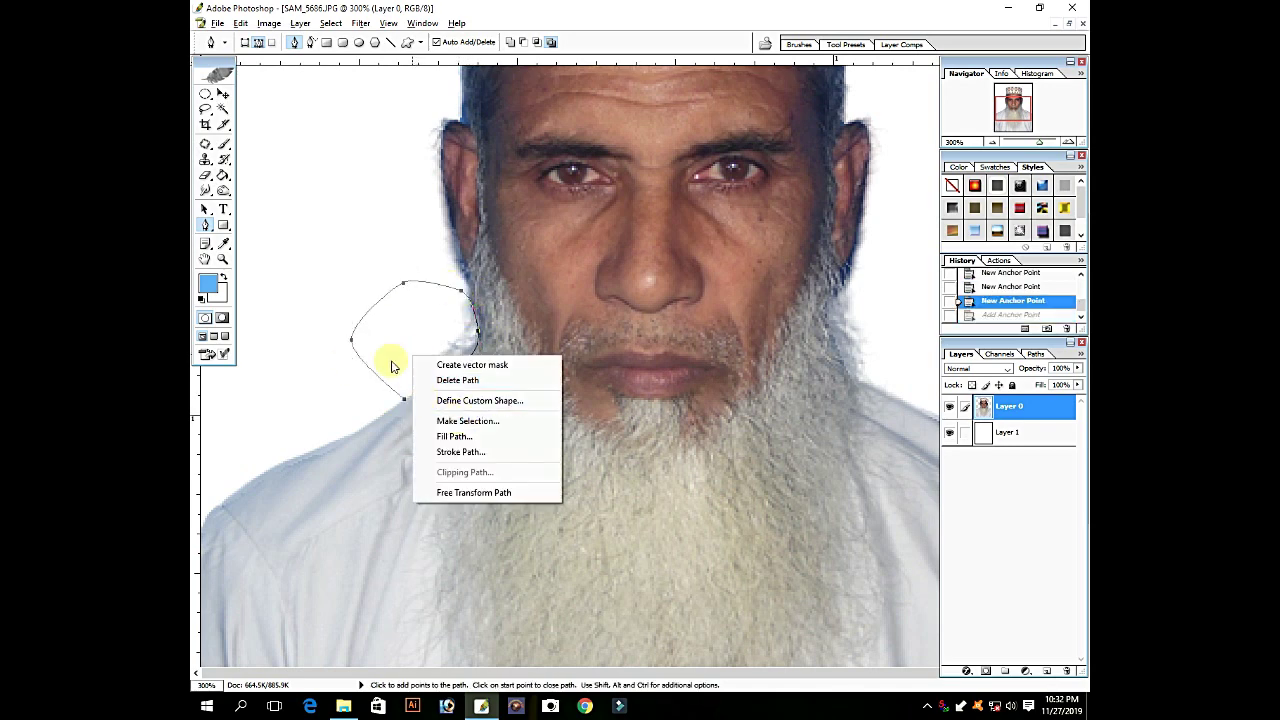
{"action": "key", "text": "Escape"}
{"action": "key", "text": "ctrl+alt+z"}
{"action": "key", "text": "ctrl+alt+z"}
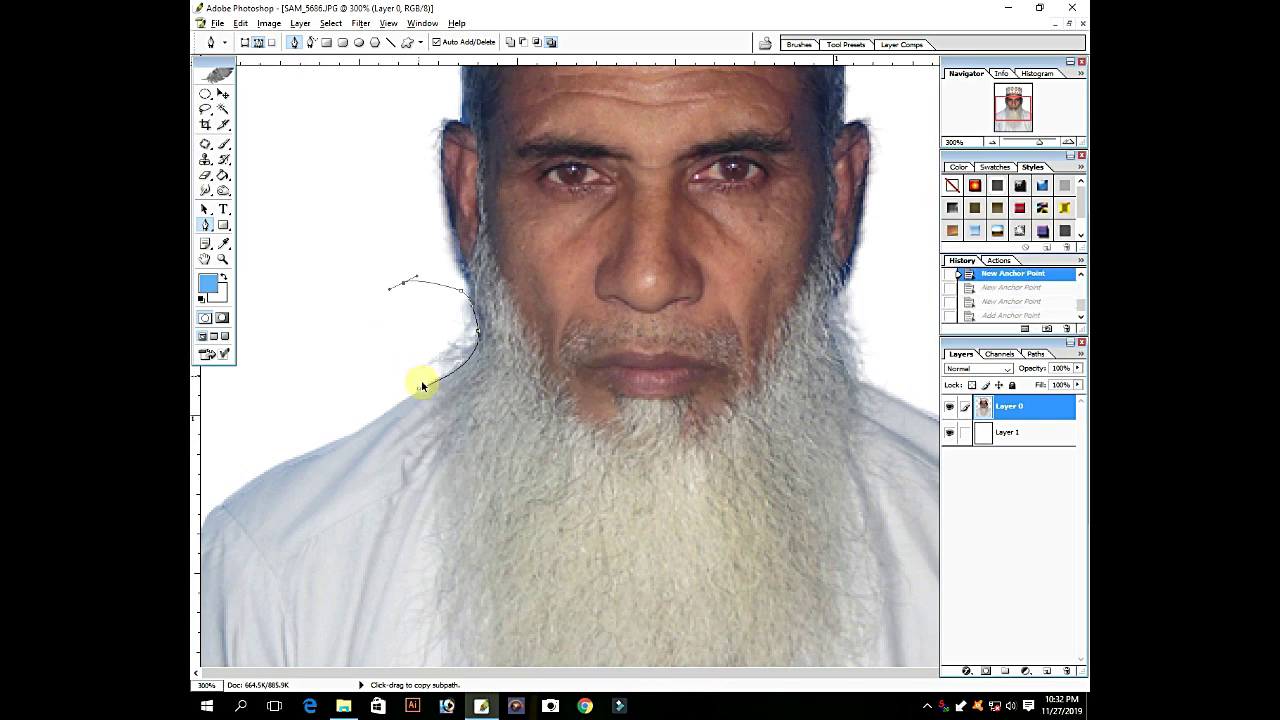
{"action": "left_click", "coordinate": [390, 289]}
Turn the path into a selection with a 0.5-pixel feather, then clear that area from Layer 0 and deselect.
{"action": "right_click", "coordinate": [432, 342]}
{"action": "left_click", "coordinate": [500, 414]}
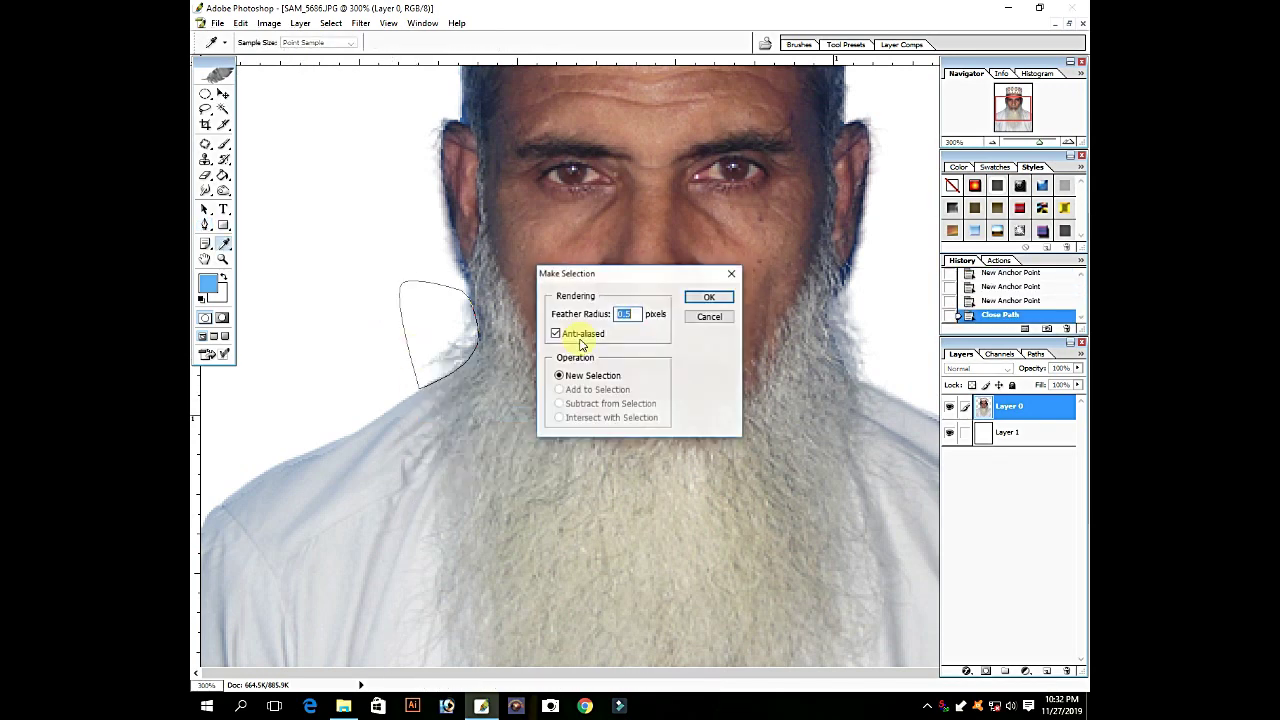
{"action": "left_click", "coordinate": [709, 297]}
{"action": "key", "text": "p"}
{"action": "key", "text": "Delete"}
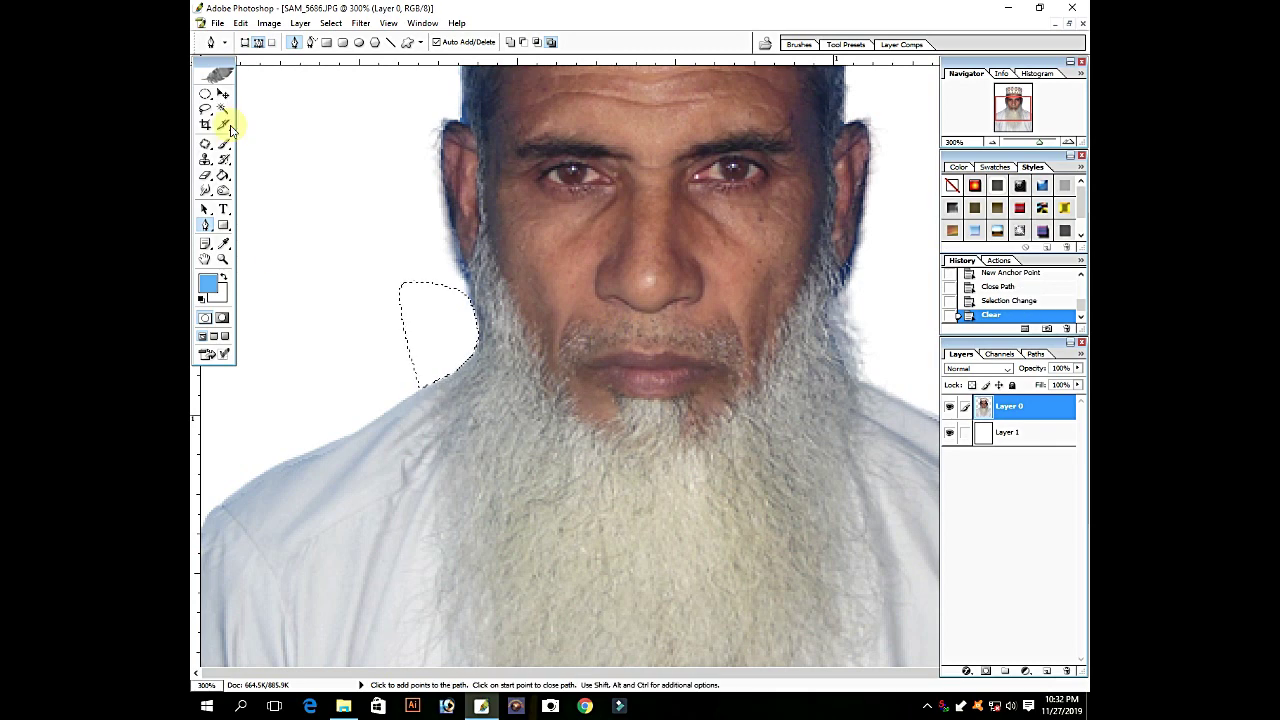
{"action": "left_click", "coordinate": [205, 93]}
{"action": "left_click", "coordinate": [506, 334]}
{"action": "scroll", "coordinate": [506, 334], "scroll_direction": "up", "scroll_amount": 2}
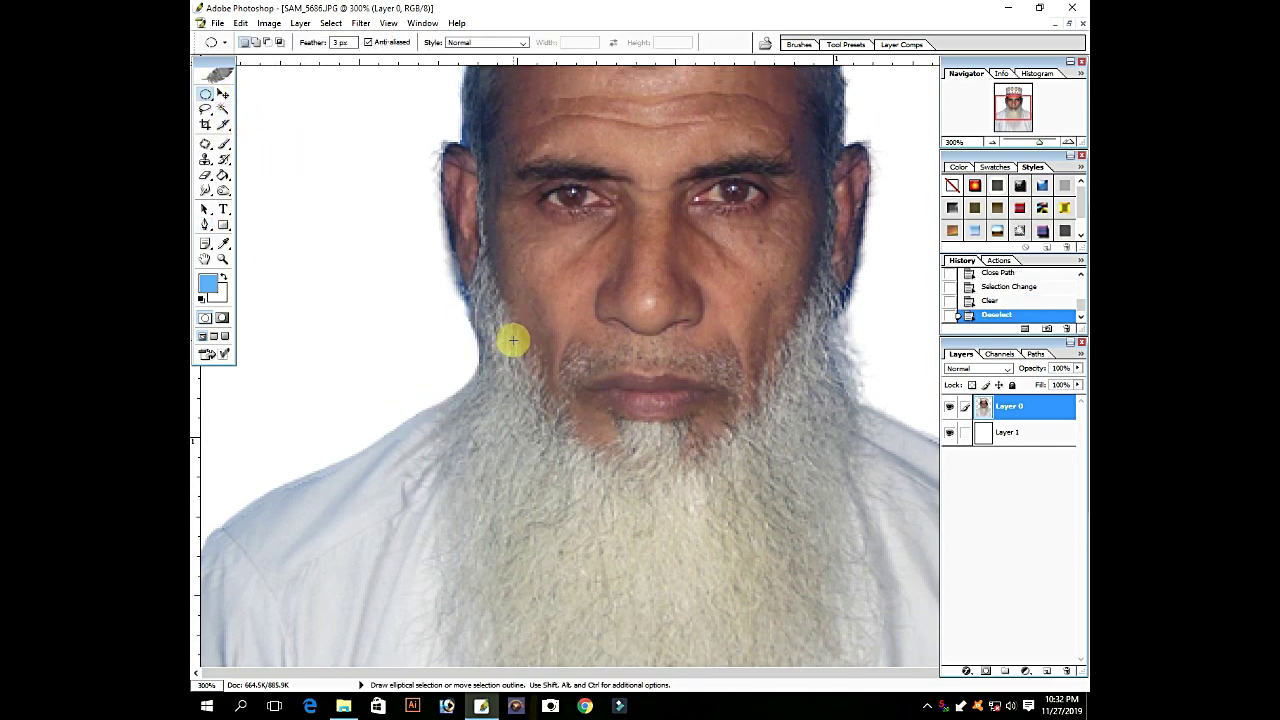
{"action": "scroll", "coordinate": [520, 340], "scroll_direction": "down", "scroll_amount": 7}
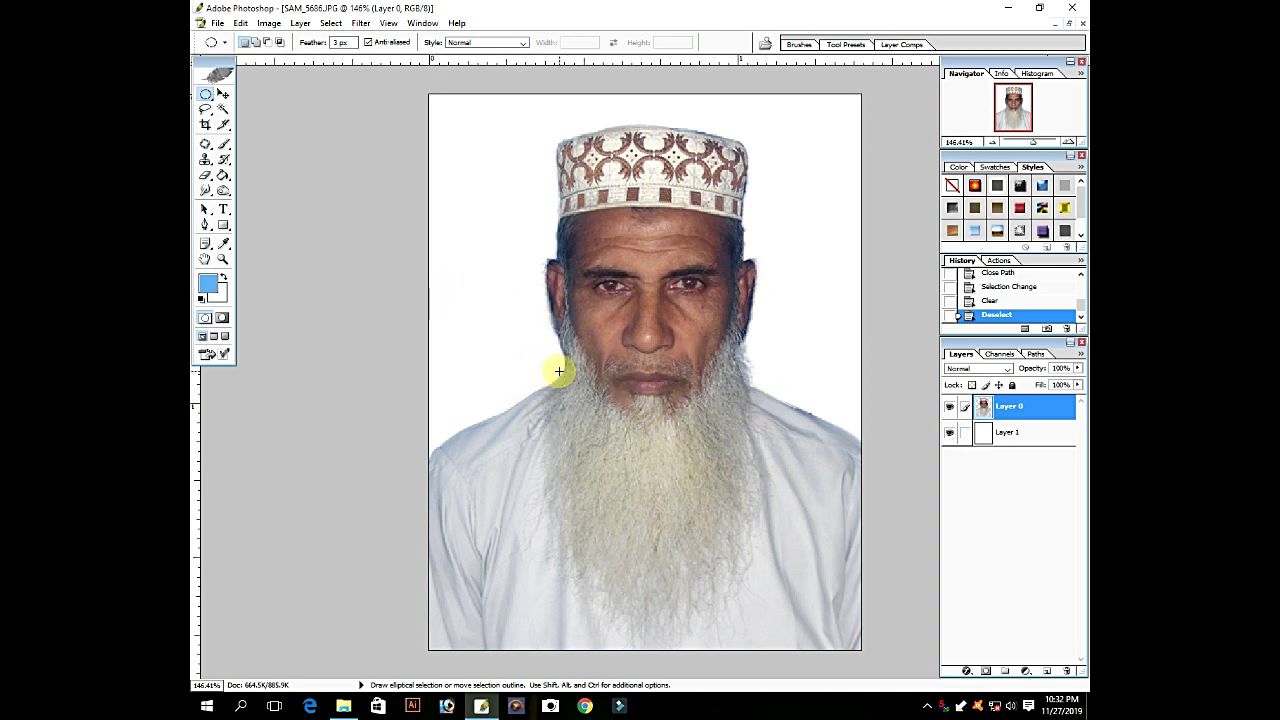
Undo the clearing, the selection and the Pen path, stepping back to the Levels adjustment.
{"action": "key", "text": "ctrl+alt+z"}
{"action": "key", "text": "ctrl+alt+z"}
{"action": "key", "text": "ctrl+alt+z"}
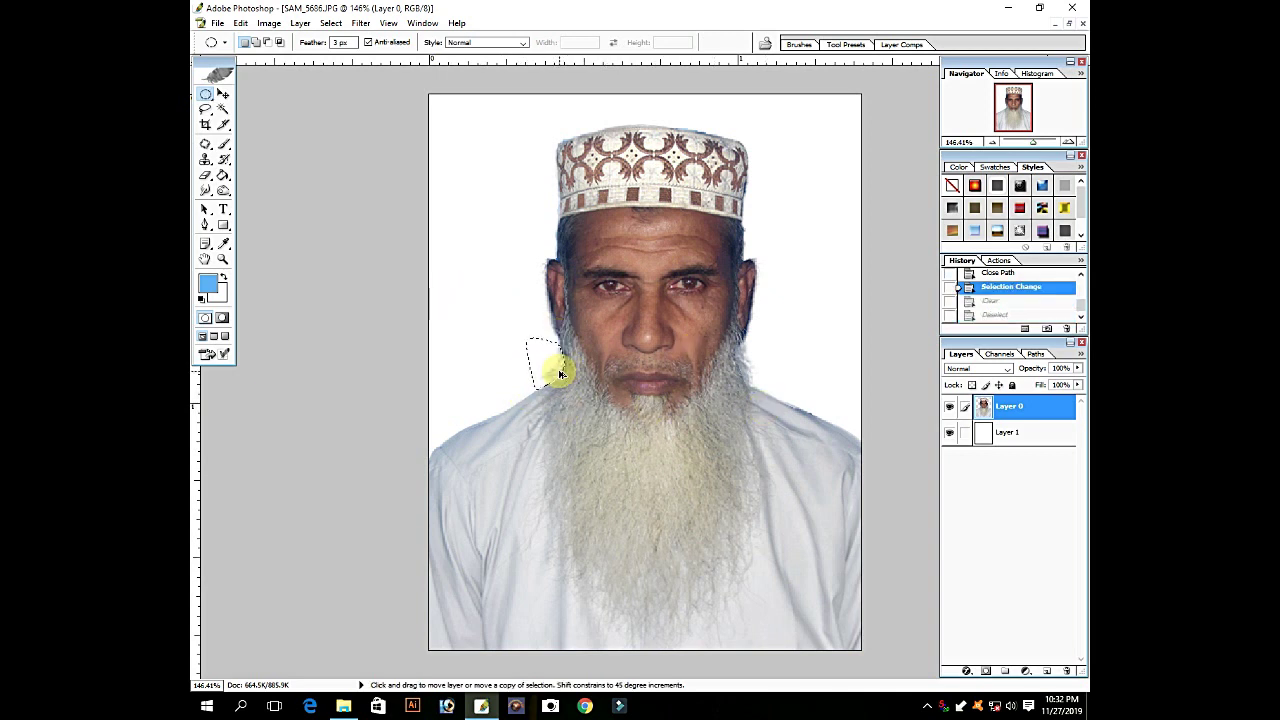
{"action": "key", "text": "ctrl+alt+z"}
{"action": "key", "text": "ctrl+alt+z"}
{"action": "key", "text": "ctrl+alt+z"}
{"action": "key", "text": "ctrl+alt+z"}
{"action": "key", "text": "ctrl+alt+z"}
{"action": "key", "text": "ctrl+alt+z"}
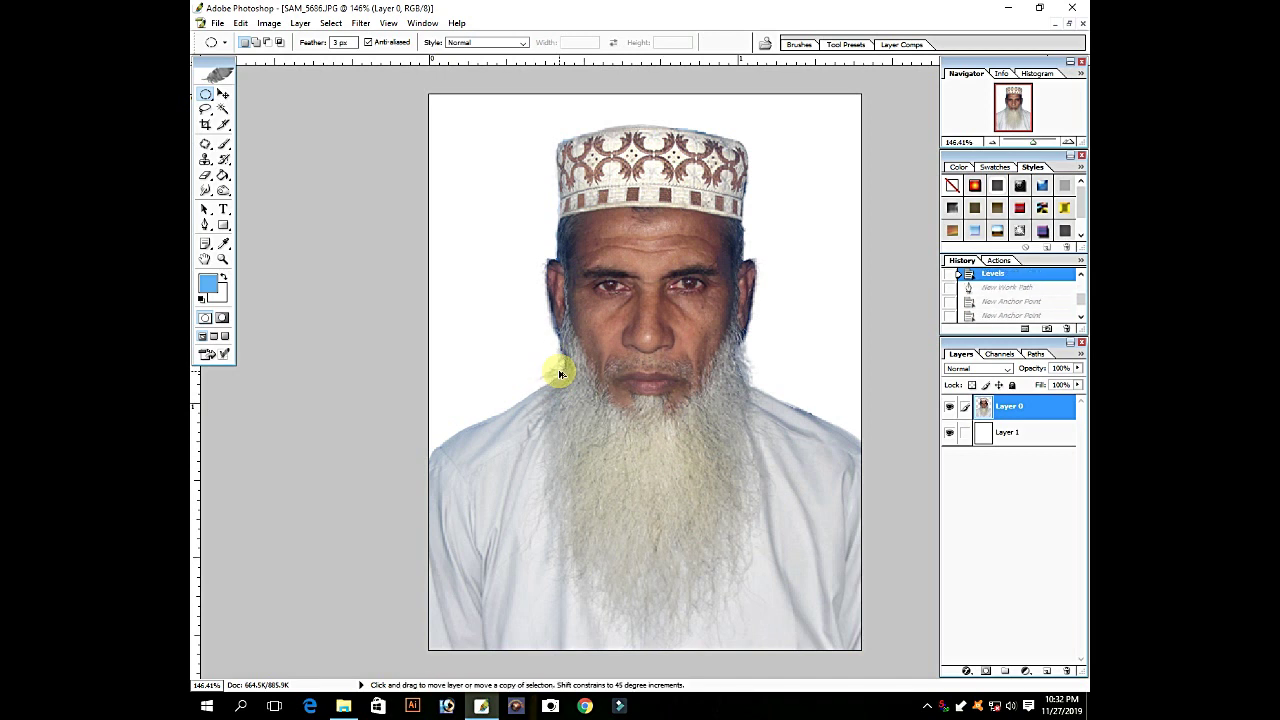
{"action": "scroll", "coordinate": [469, 329], "scroll_direction": "up", "scroll_amount": 2}
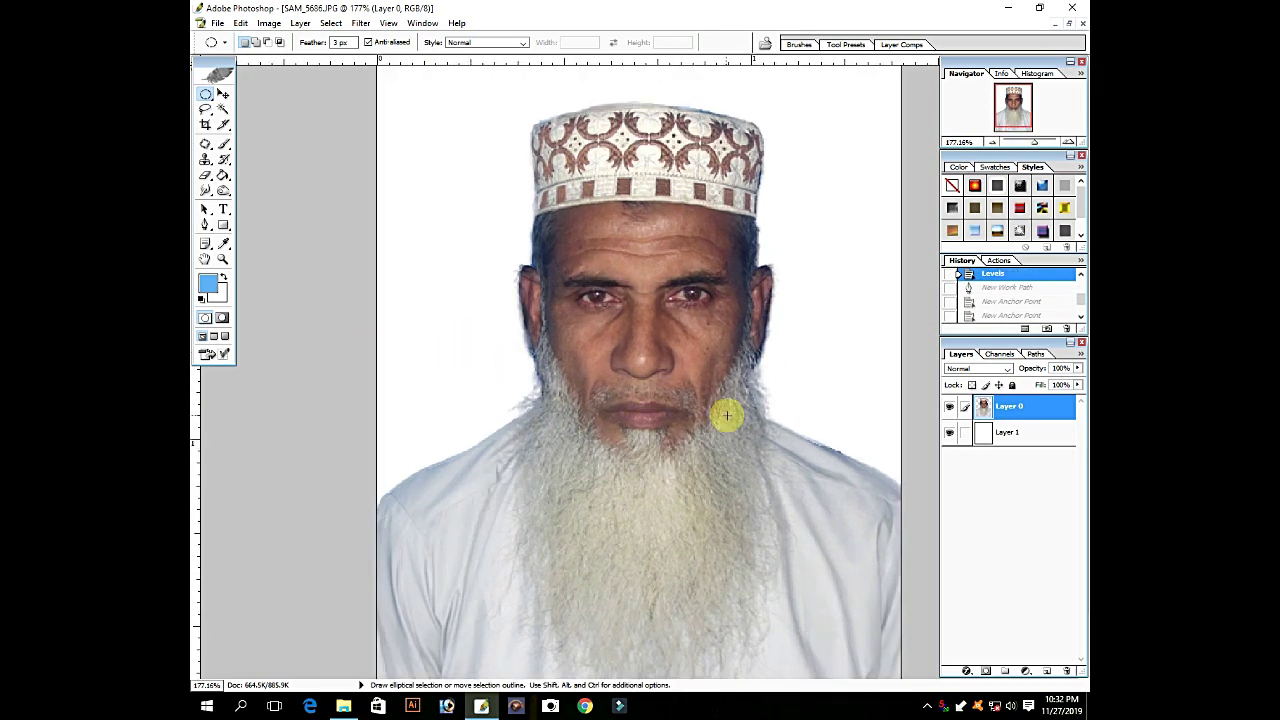